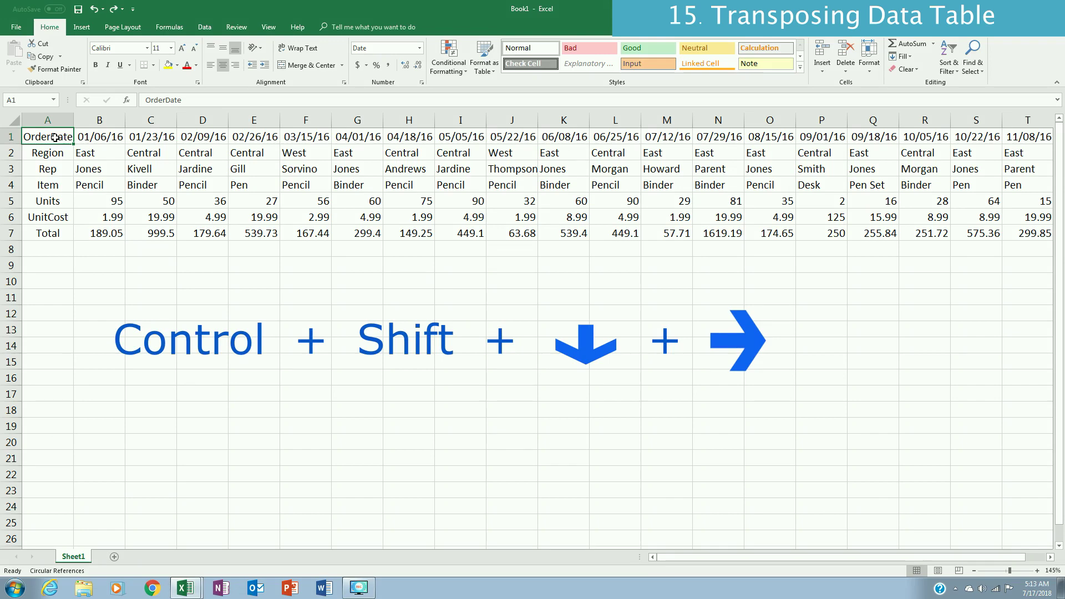
Step: Copy the whole sales table starting at A1 and paste it transposed at cell A10
key(ctrl+shift+Down)
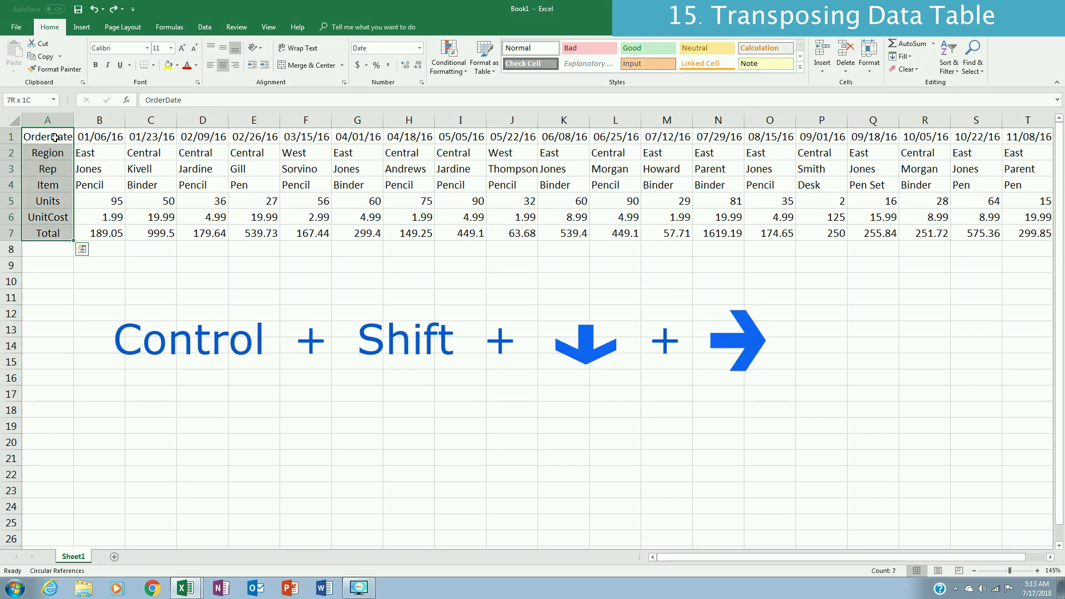
key(ctrl+shift+Right)
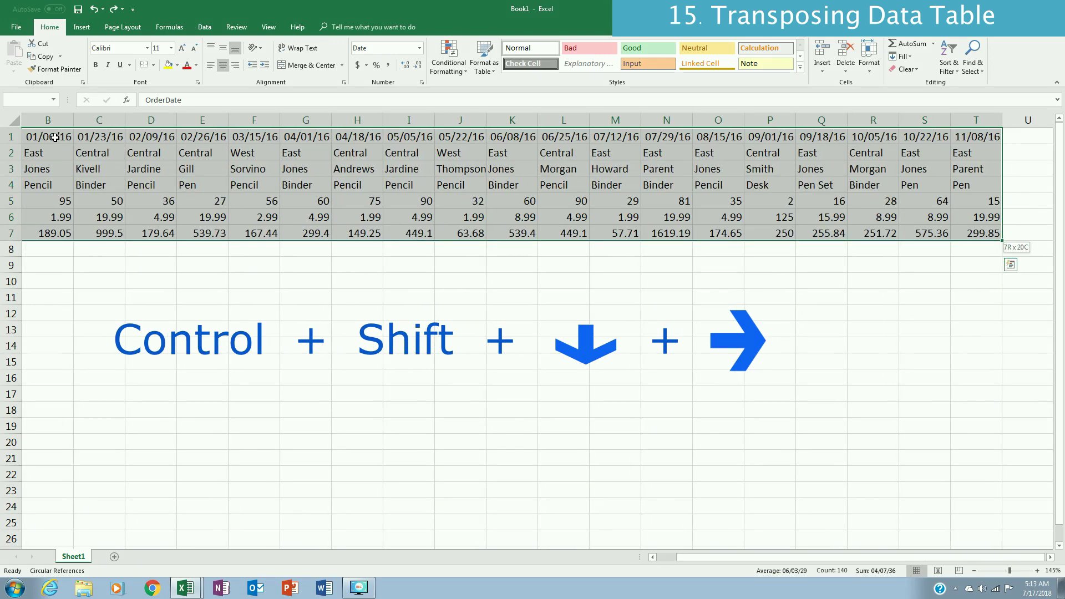
key(ctrl+c)
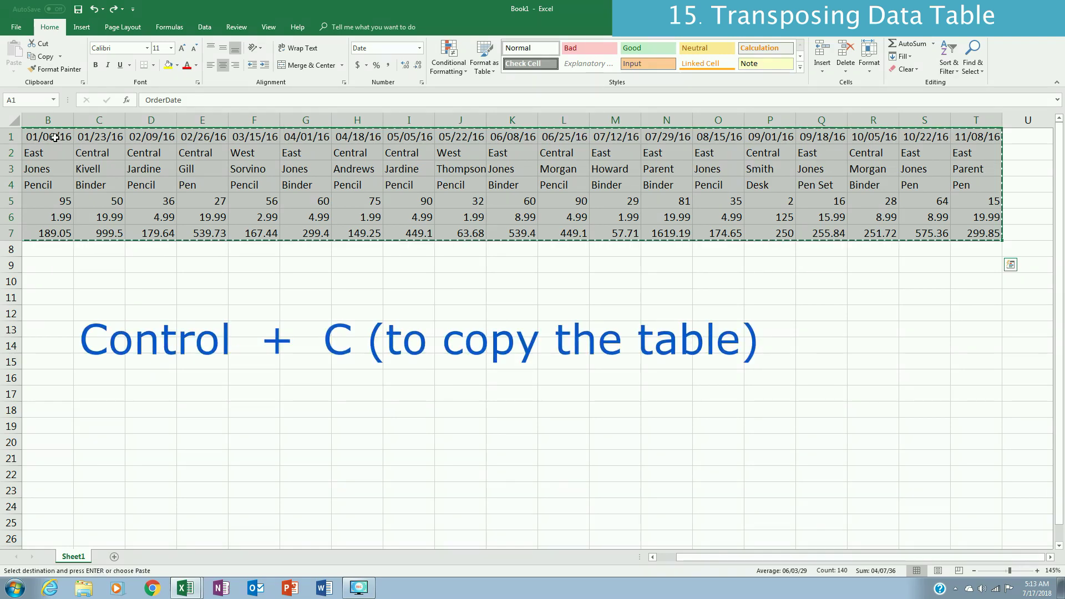
key(ctrl+Home)
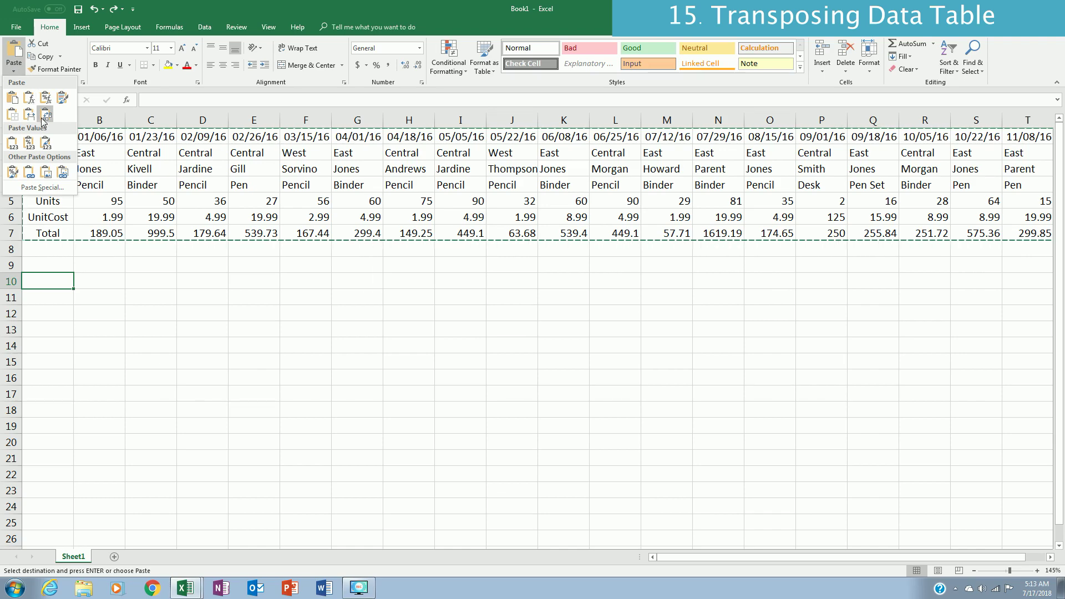
mouse_move(47, 116)
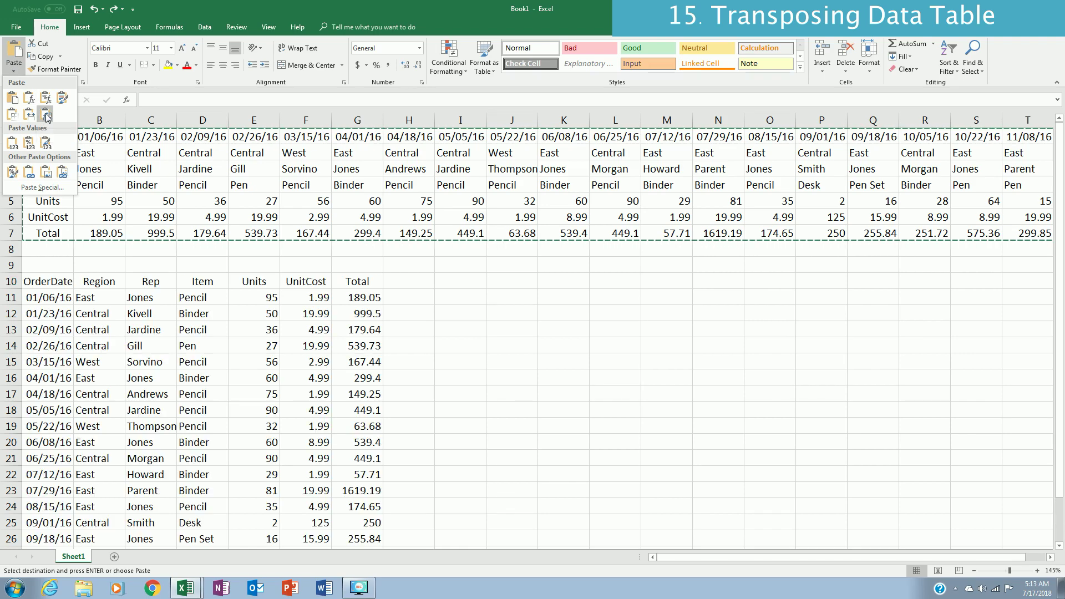
click(47, 117)
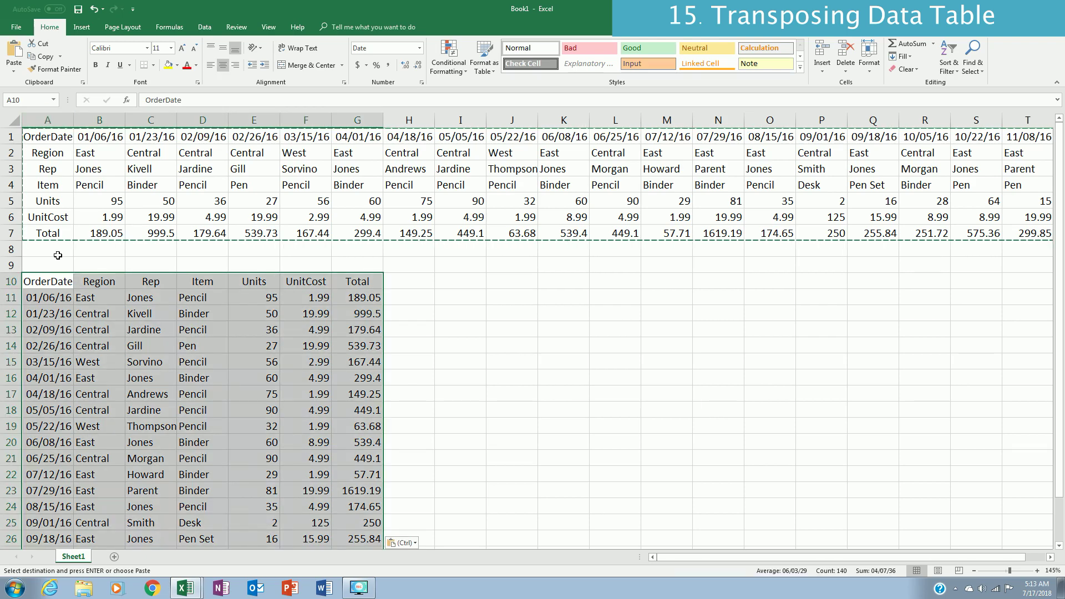
Step: Delete rows 1 through 8, which hold the original horizontal table
click(34, 257)
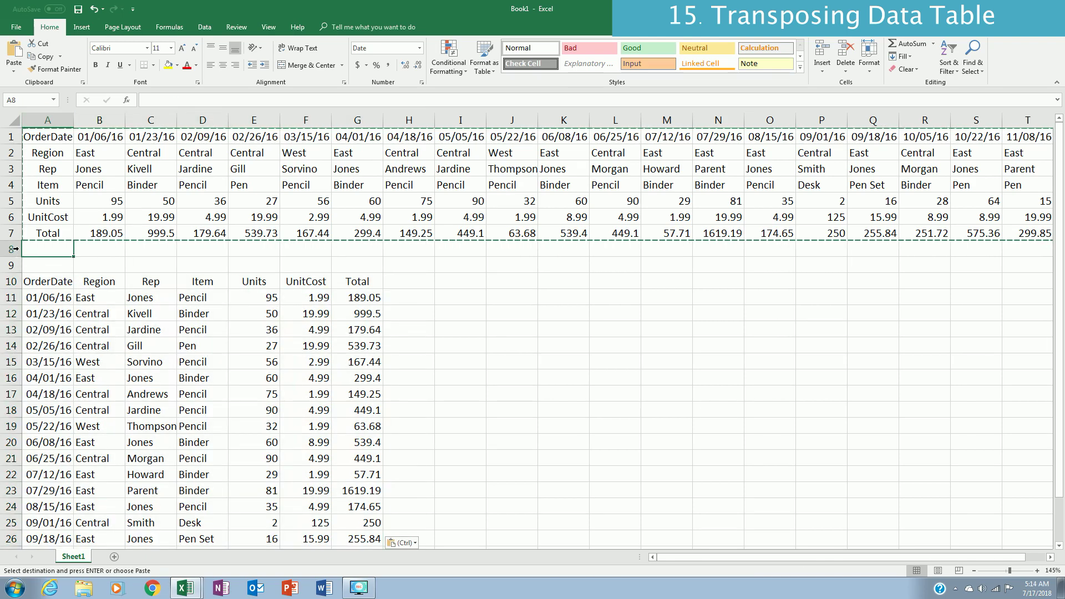
drag(18, 248, 16, 133)
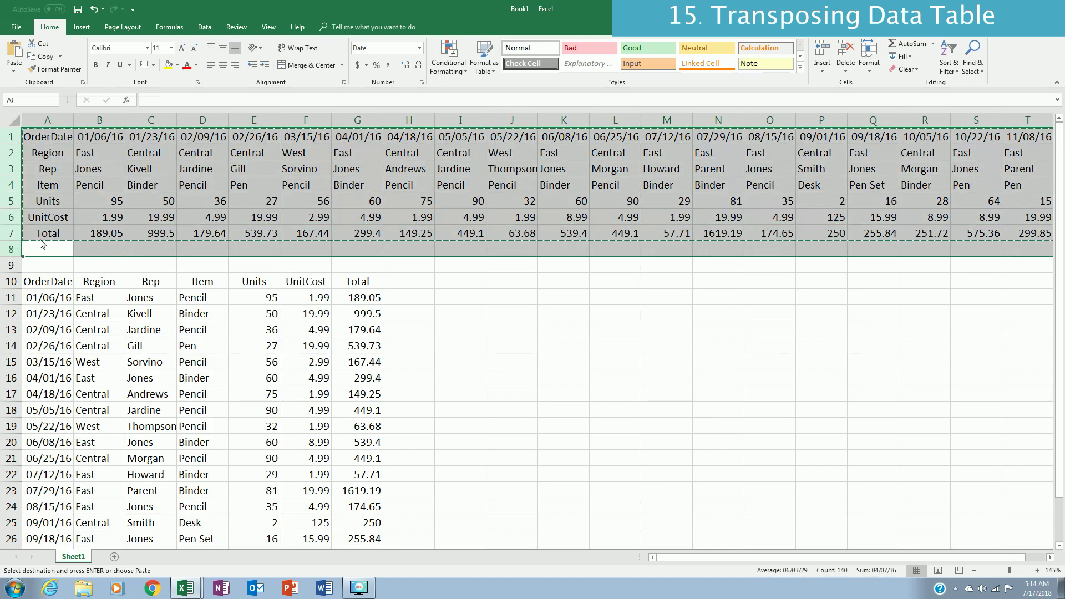
key(ctrl+minus)
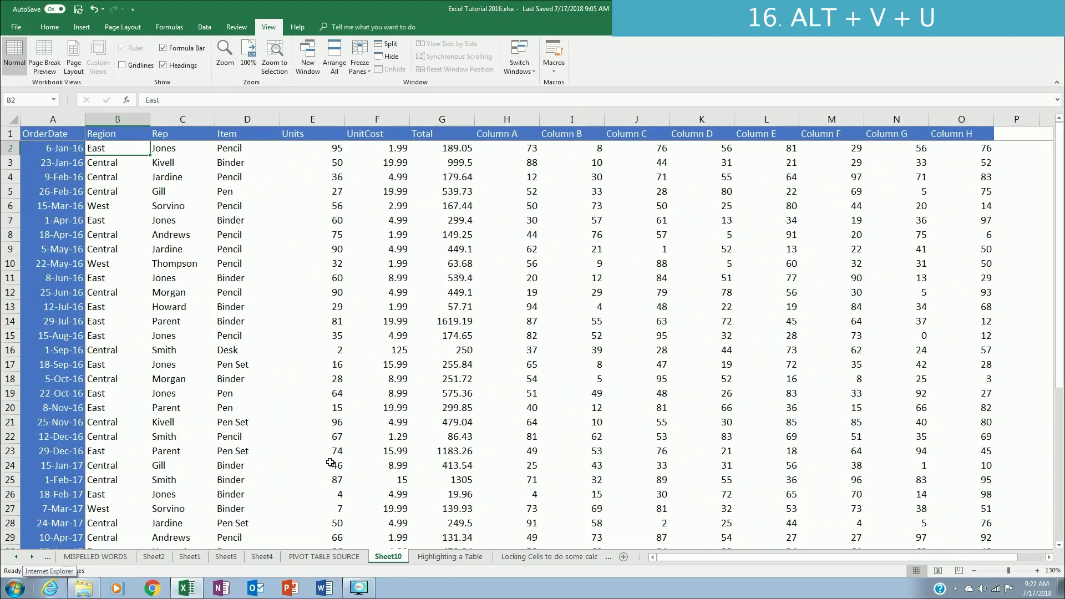
Step: Show the Excel Tutorial 2016 workbook in full-screen view and return to the normal view
key(alt+v)
key(u)
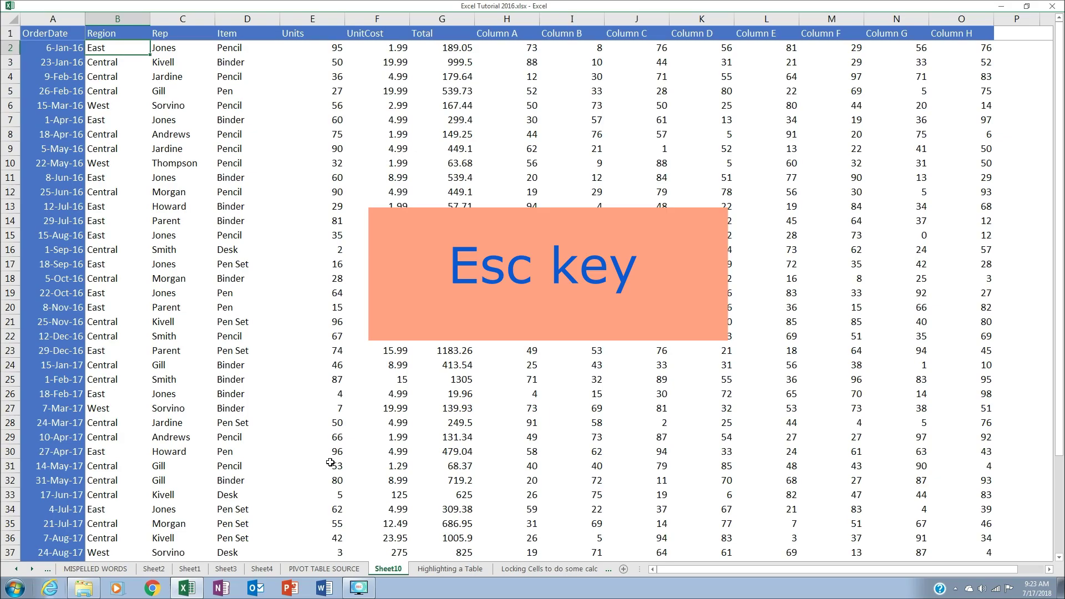
key(Escape)
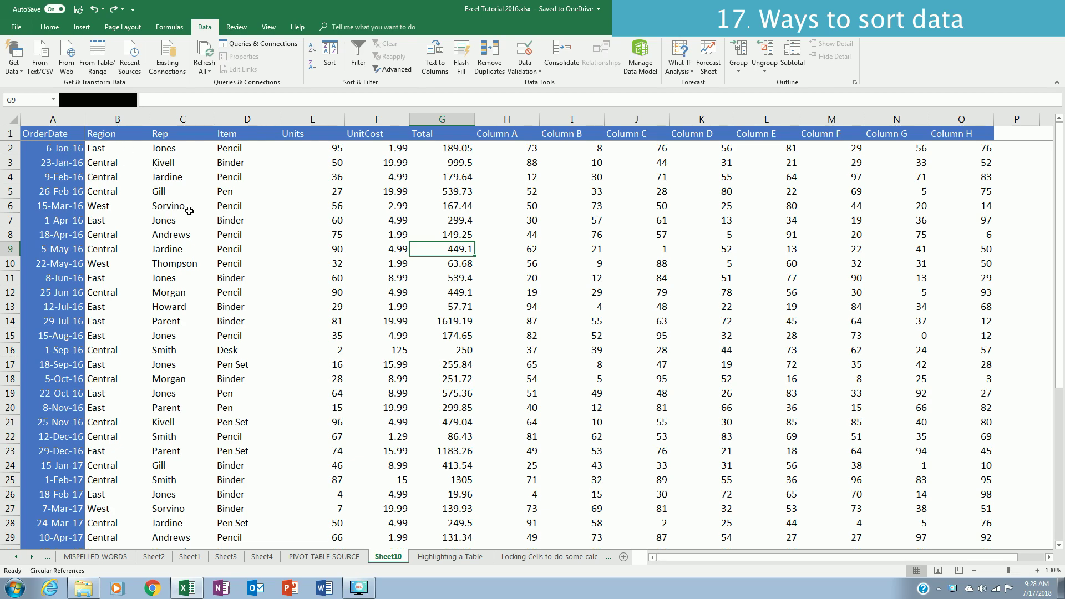
Step: Select the whole table from the OrderDate header and start a custom sort by Region, A to Z
click(61, 136)
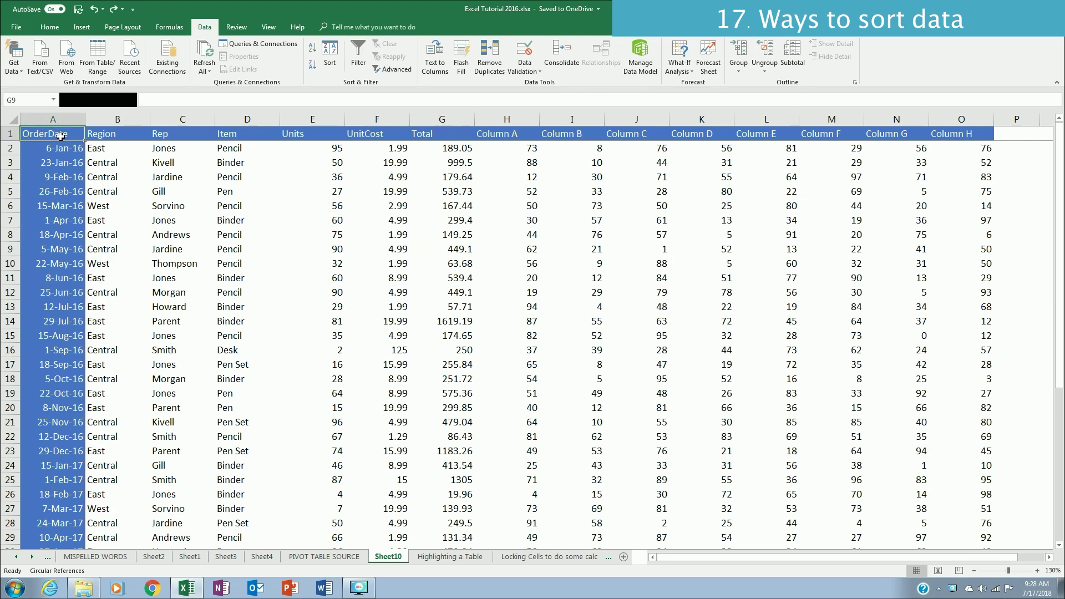
key(ctrl+shift+Right)
key(ctrl+shift+Down)
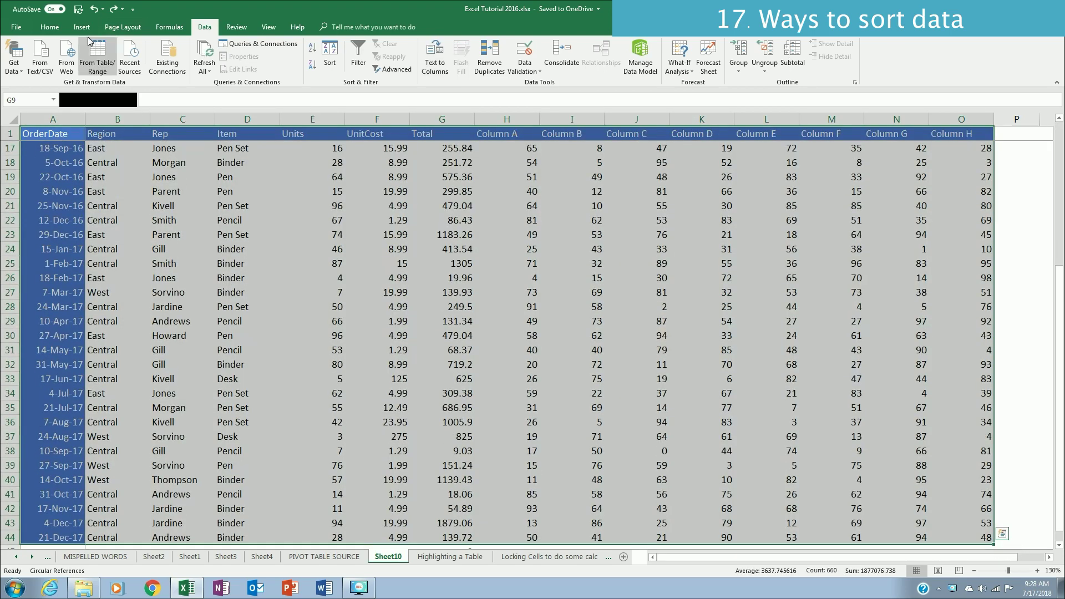
click(50, 27)
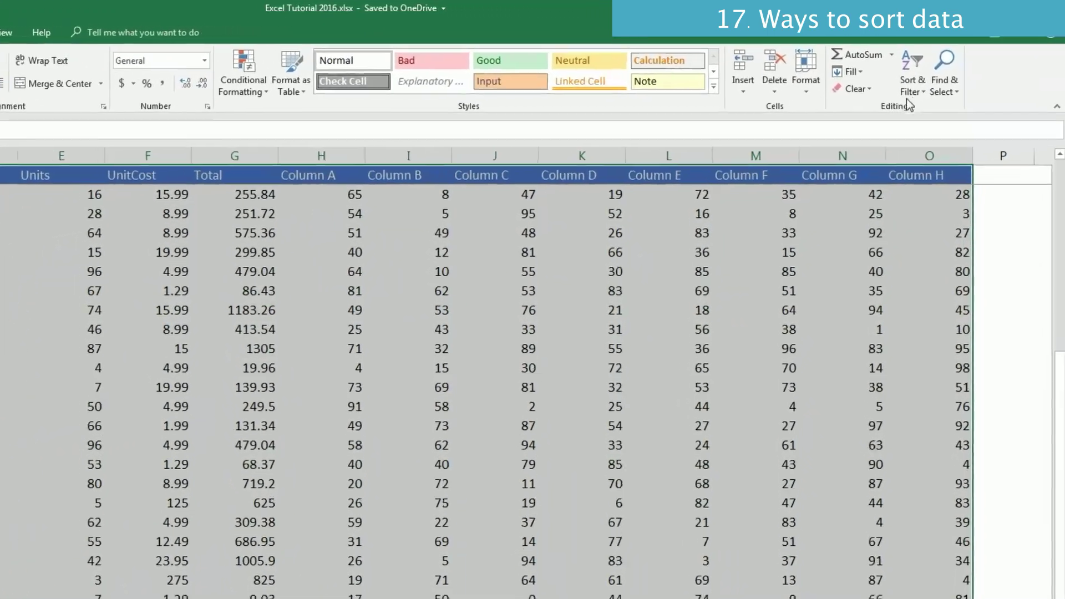
click(893, 70)
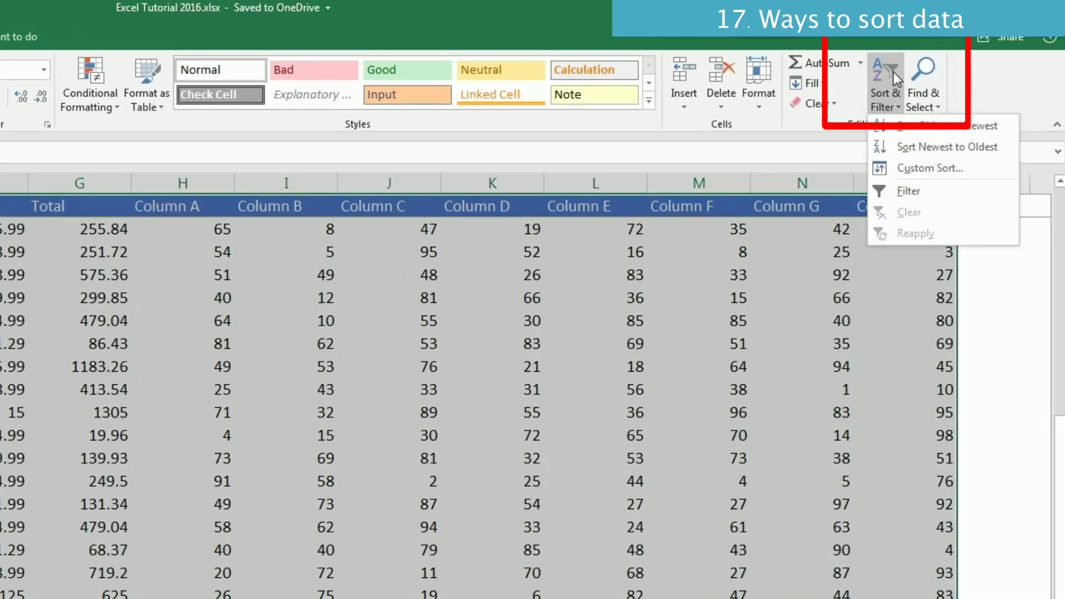
click(928, 170)
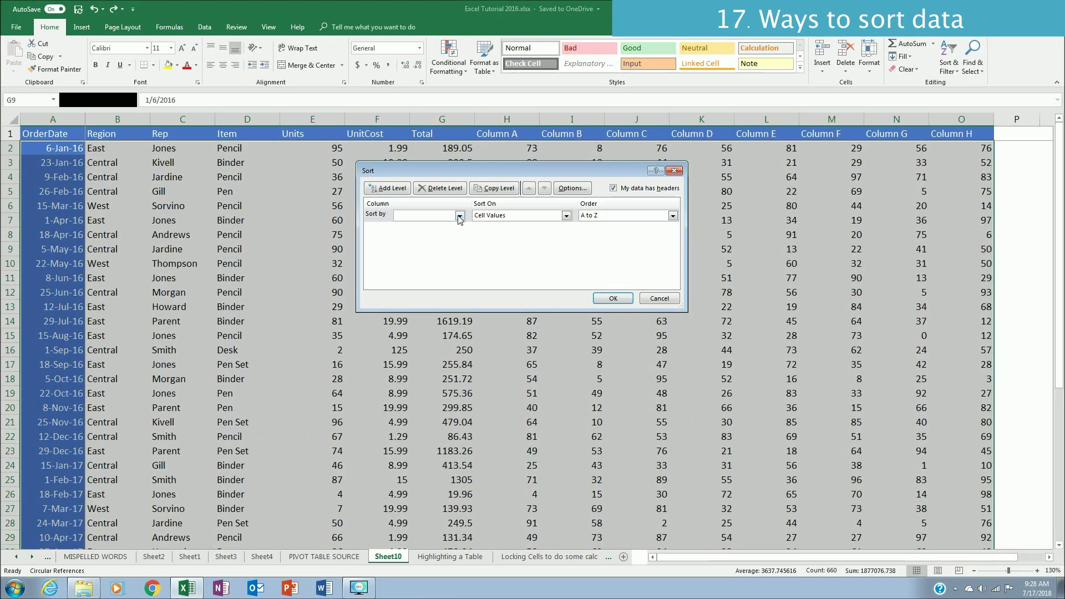
click(355, 251)
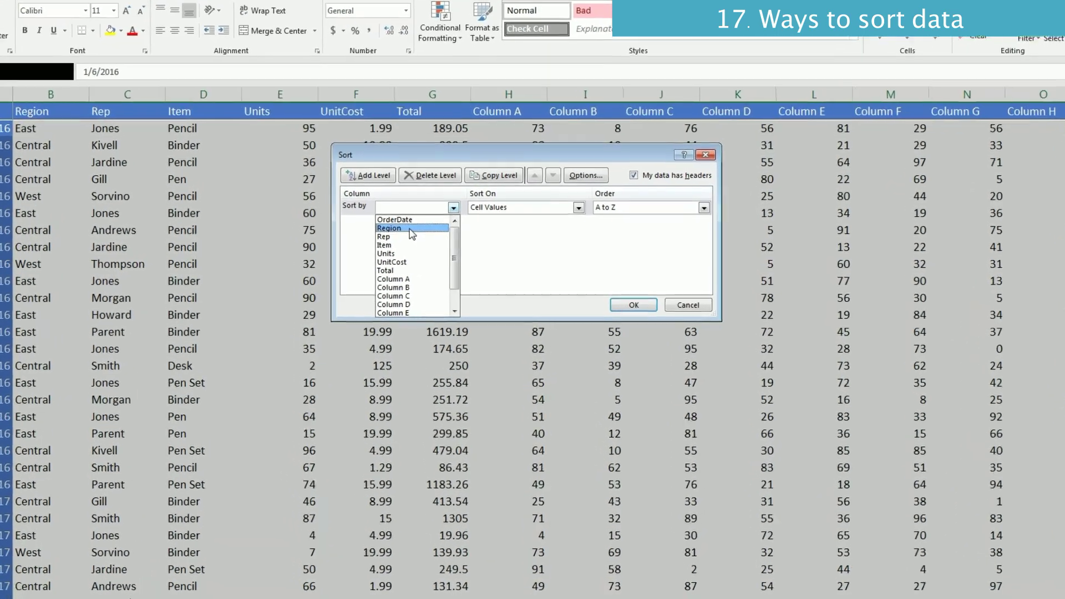
click(410, 228)
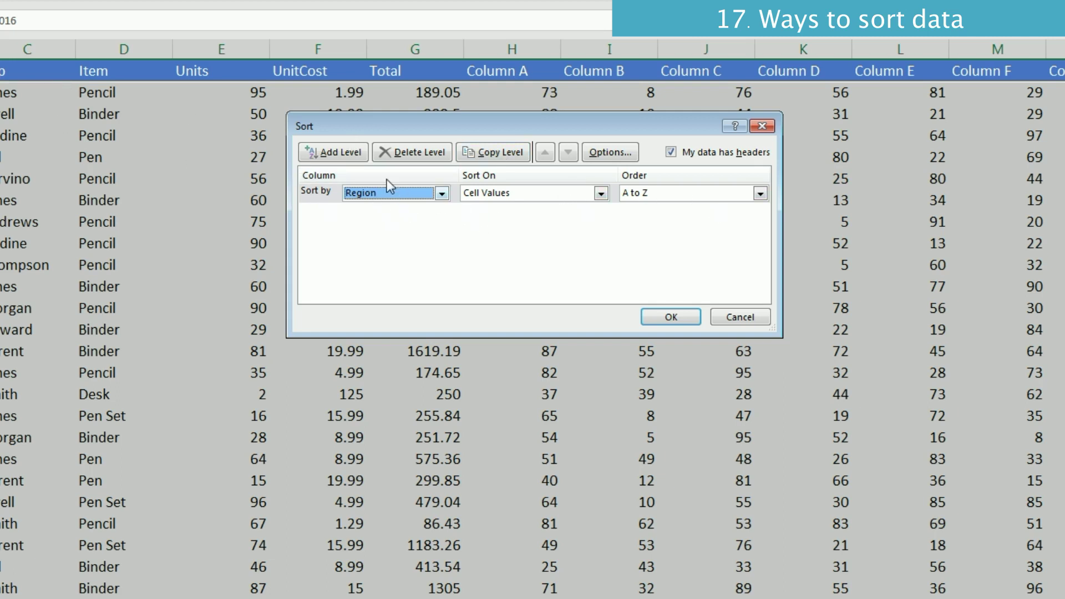
Step: Add a second sort level by OrderDate, Oldest to Newest, and apply the sort
click(345, 152)
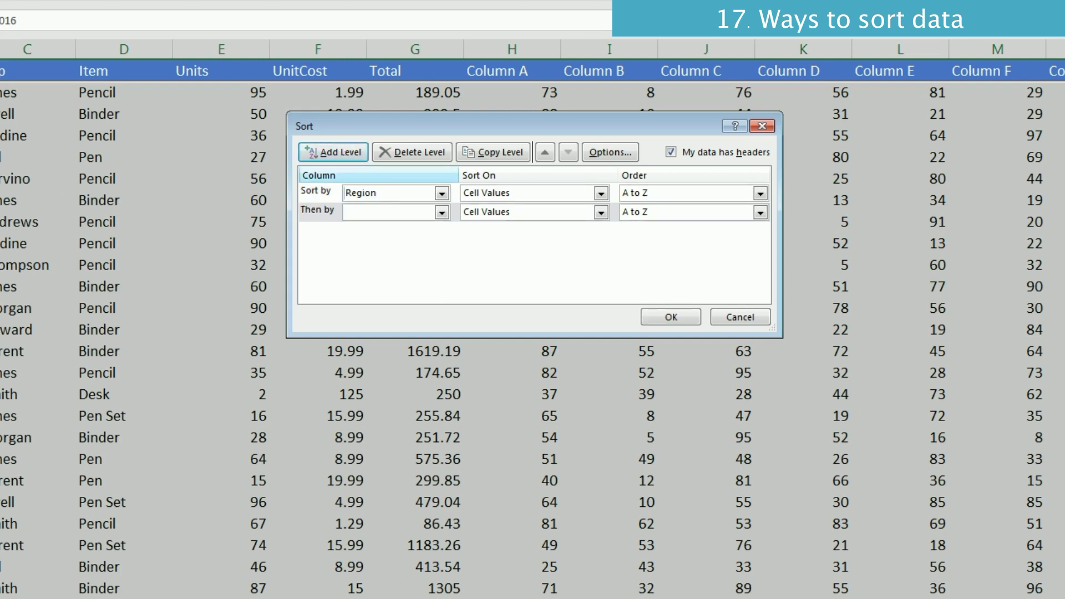
click(442, 212)
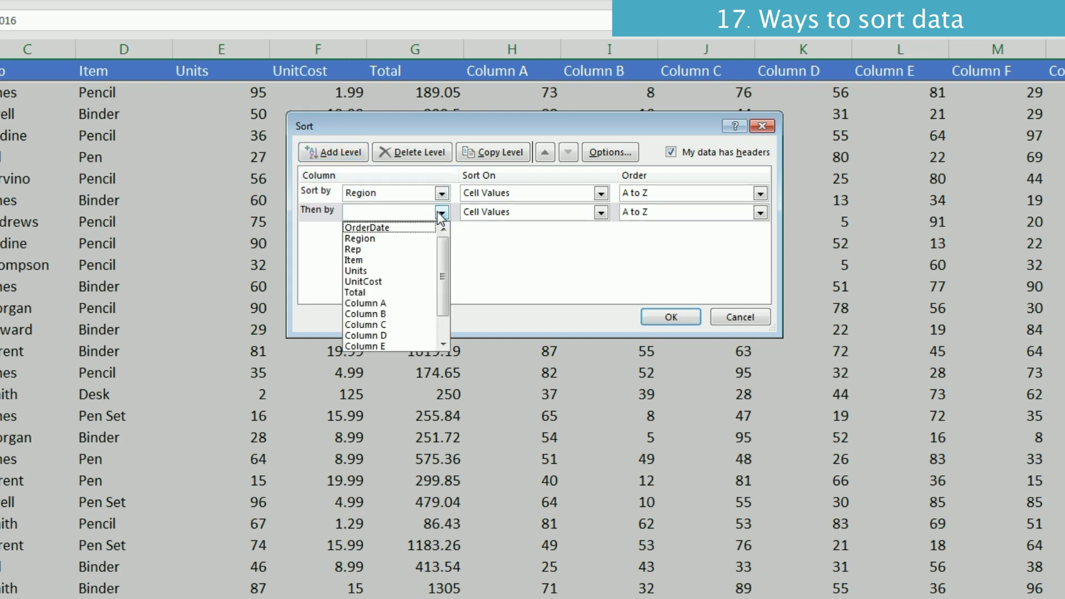
click(398, 229)
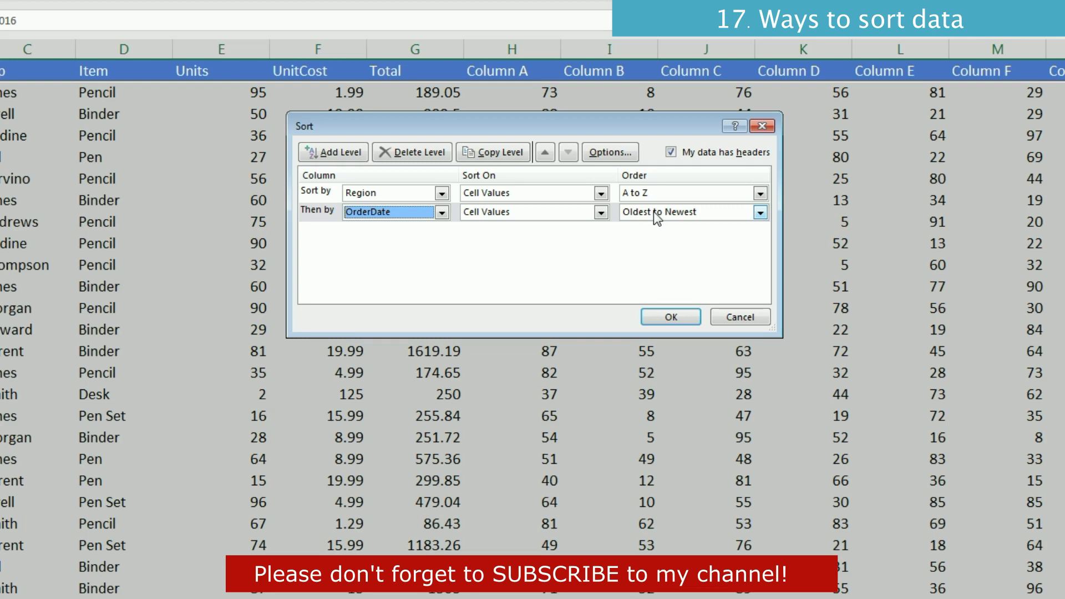
click(671, 317)
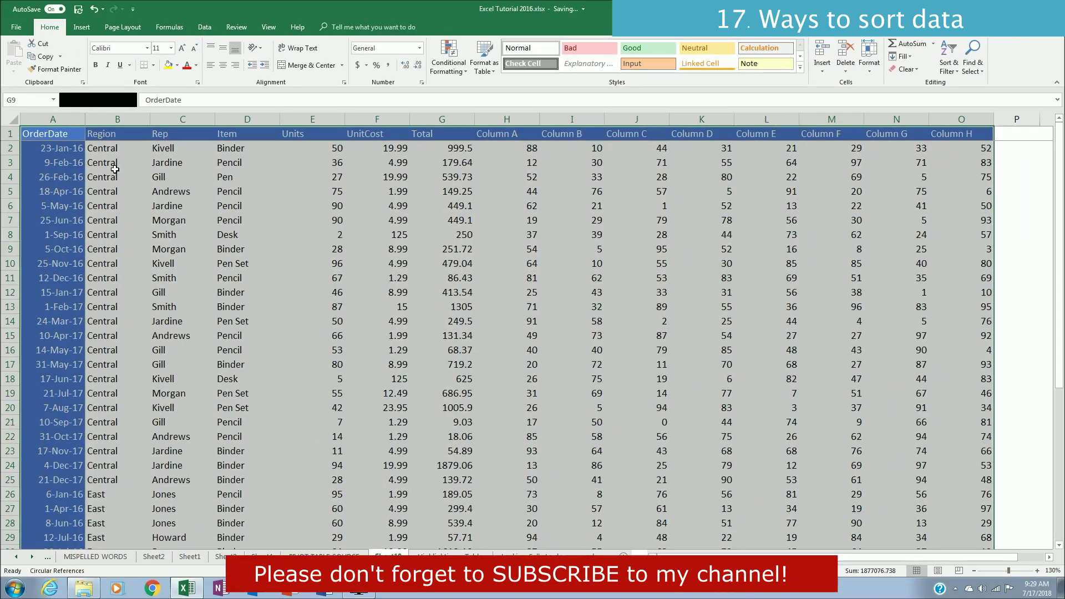
Step: Reopen the Sort settings for the table, review its sort levels and close the dialog without changing them
click(51, 147)
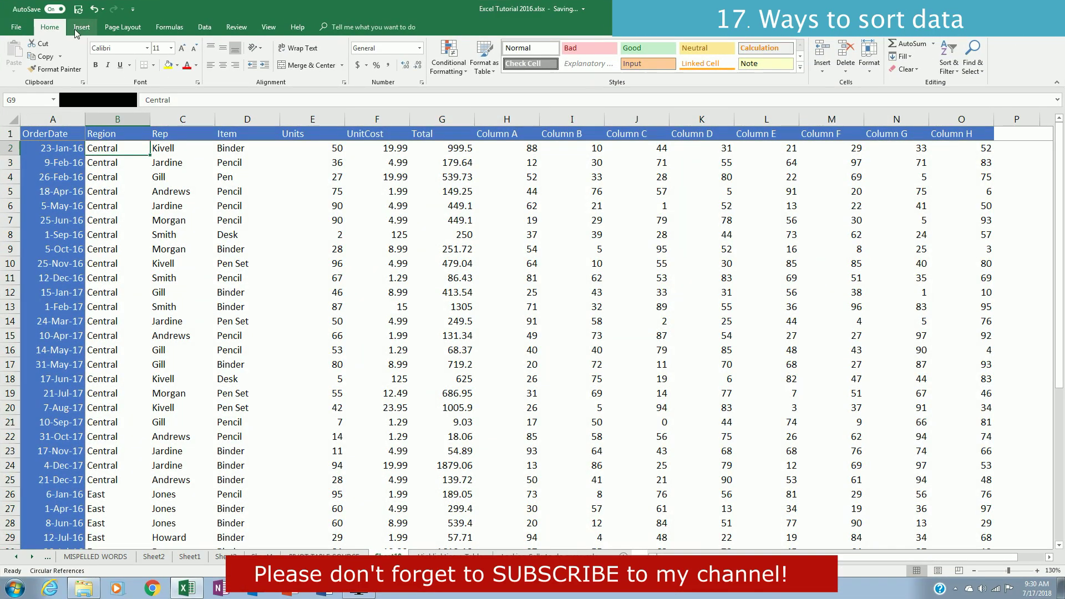
click(205, 28)
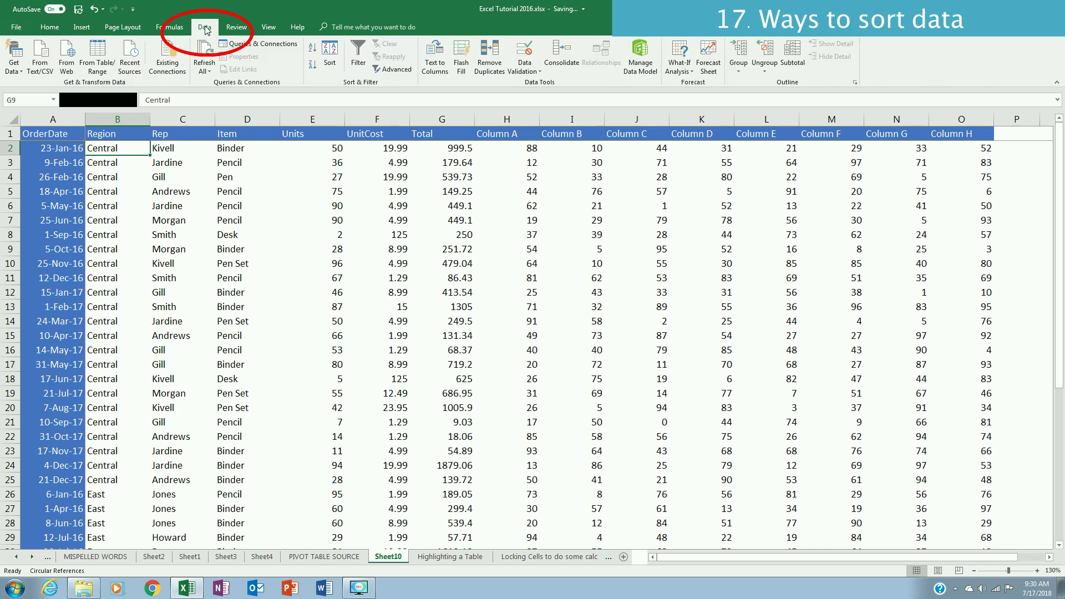
click(334, 53)
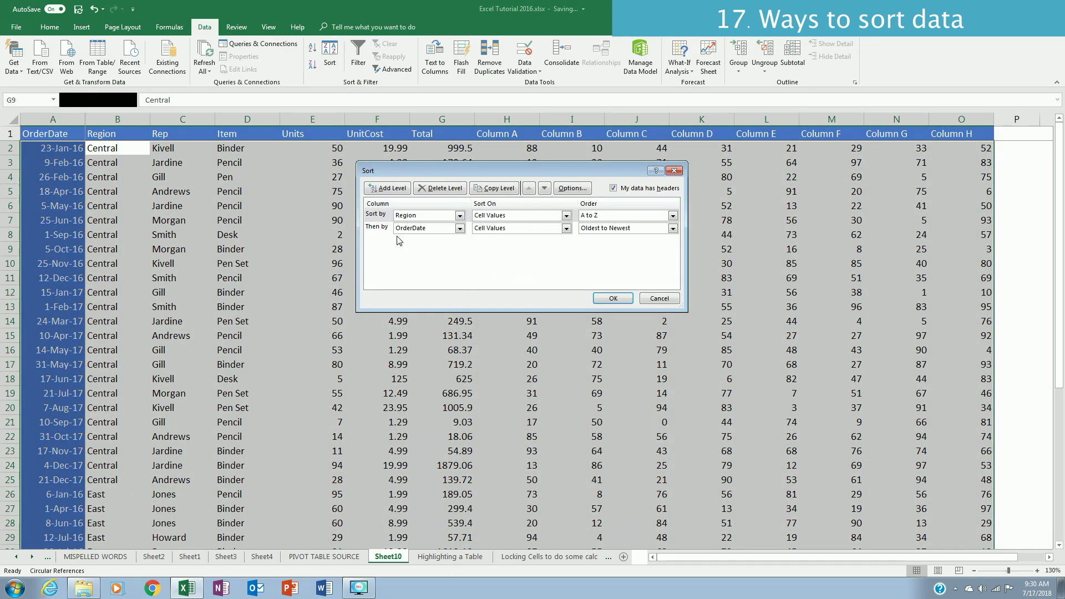
drag(530, 170, 421, 168)
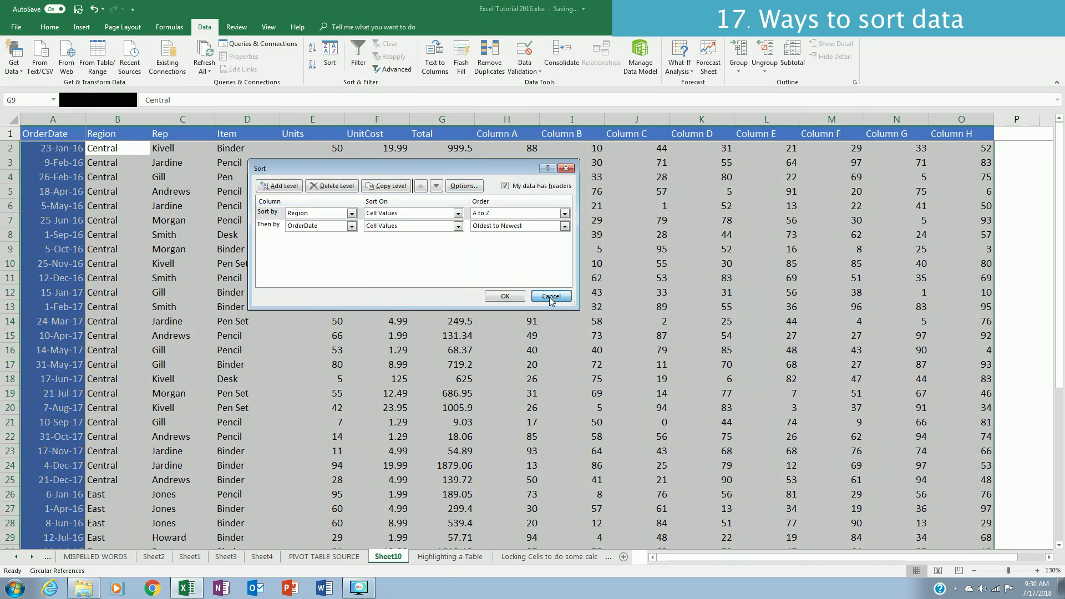
click(522, 296)
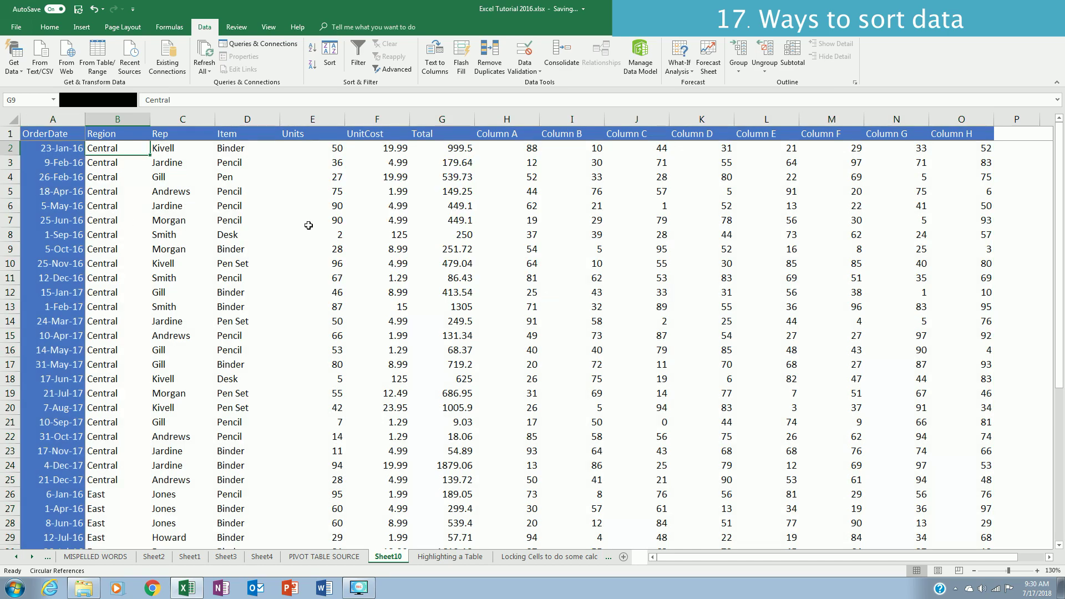
Step: Undo the sort by Region and OrderDate
click(56, 136)
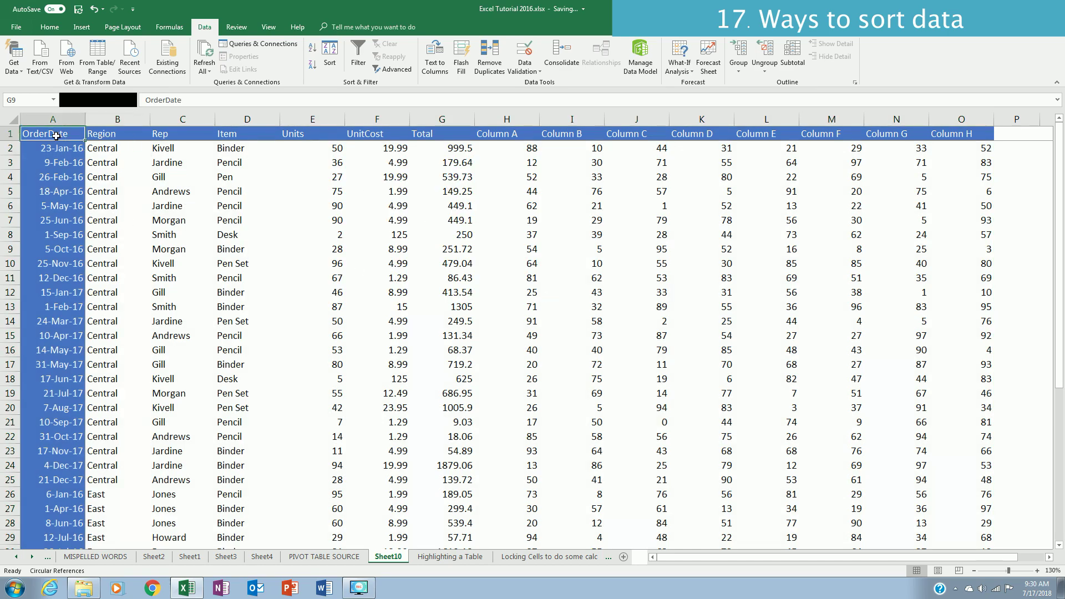
key(Tab)
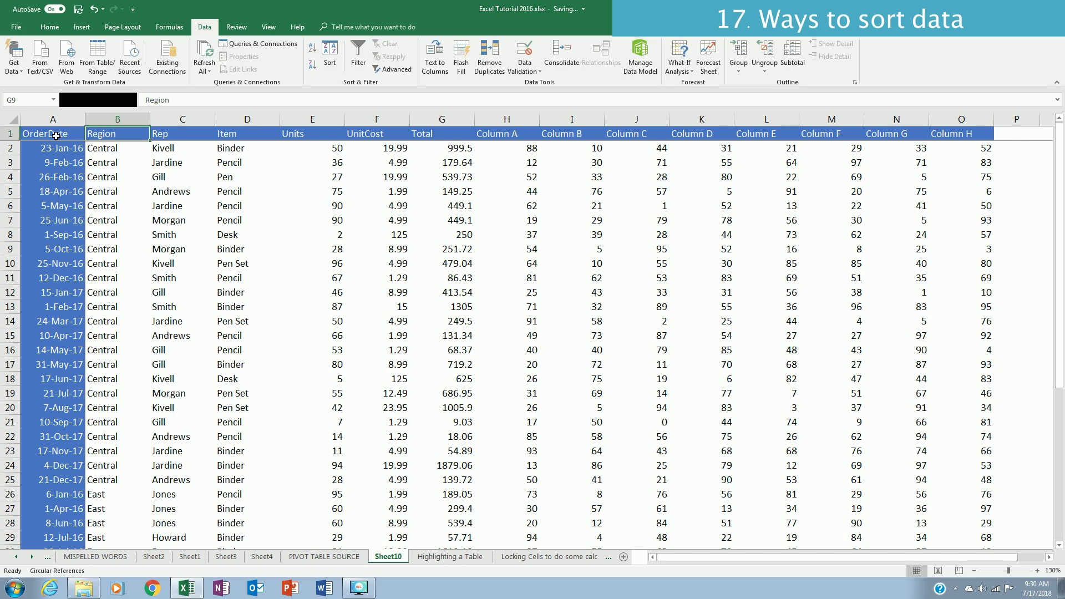
key(ctrl+z)
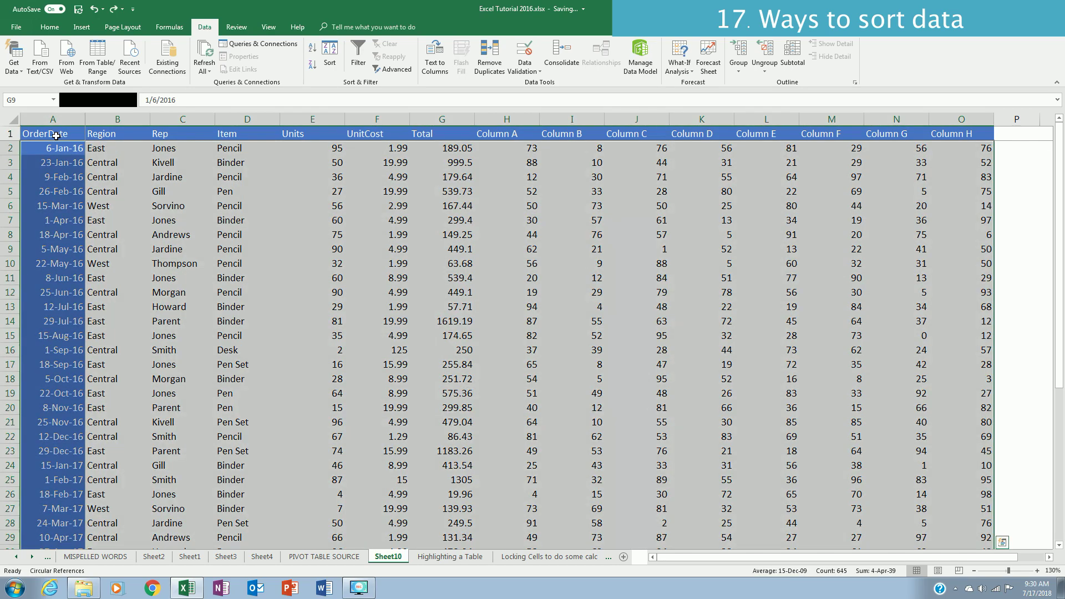
Step: Select the whole table from the OrderDate header and set its primary sort to Region, A to Z
click(56, 136)
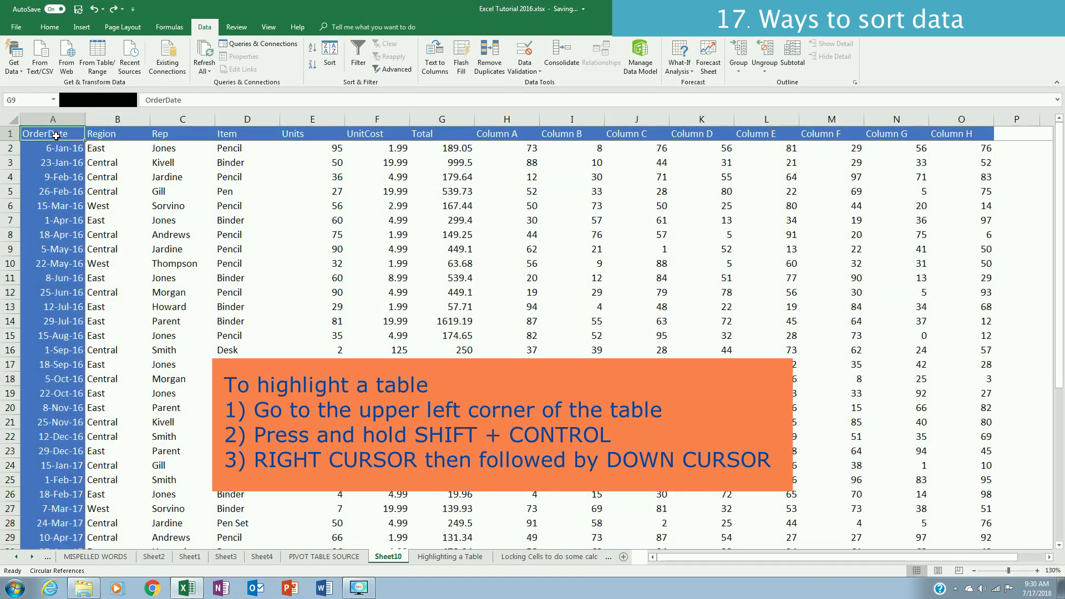
key(ctrl+shift+Right)
key(ctrl+shift+Down)
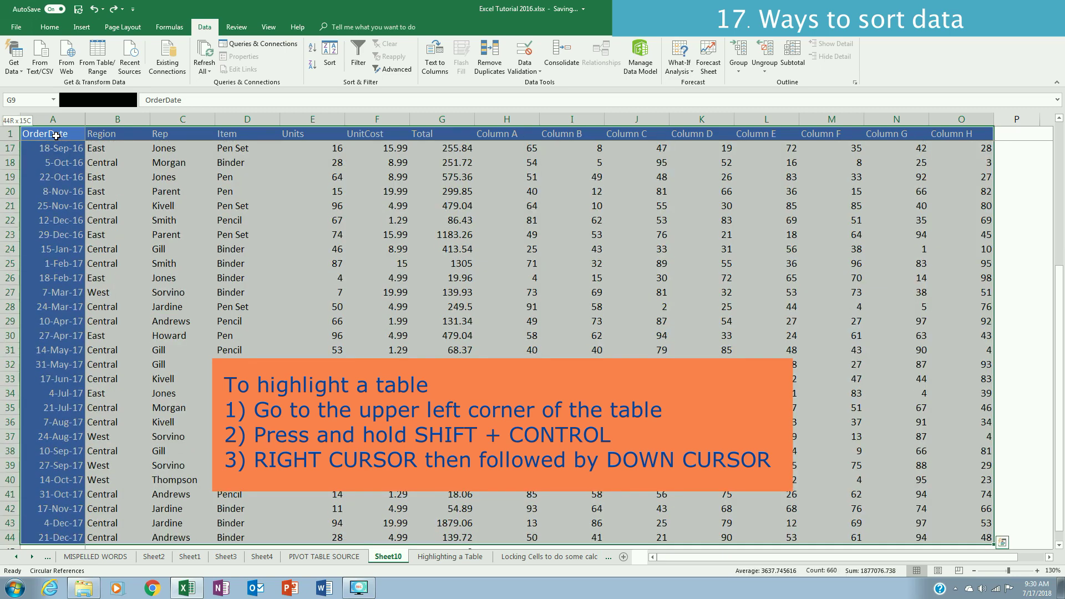
key(alt+d)
key(s)
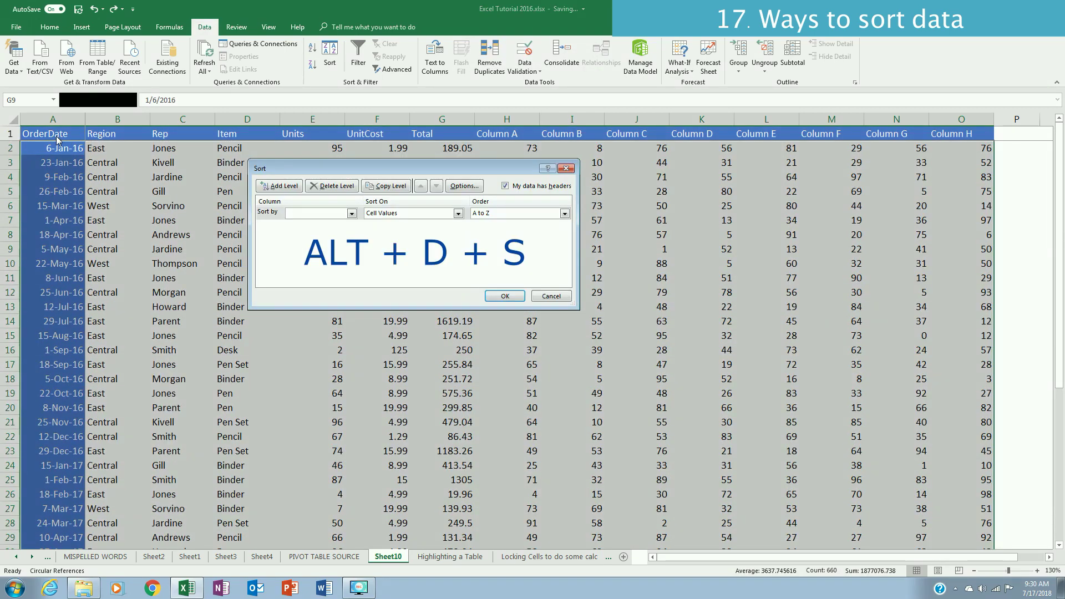
click(351, 214)
click(296, 231)
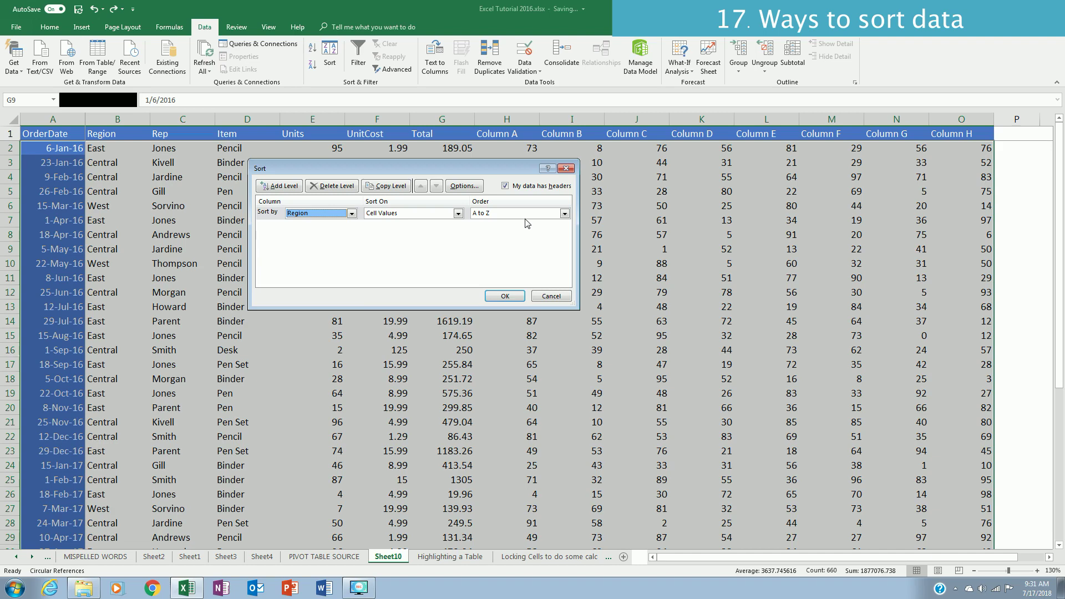
Step: Add OrderDate, Oldest to Newest, as the second sort level, apply the sort and check the reordered rows
click(288, 187)
click(352, 226)
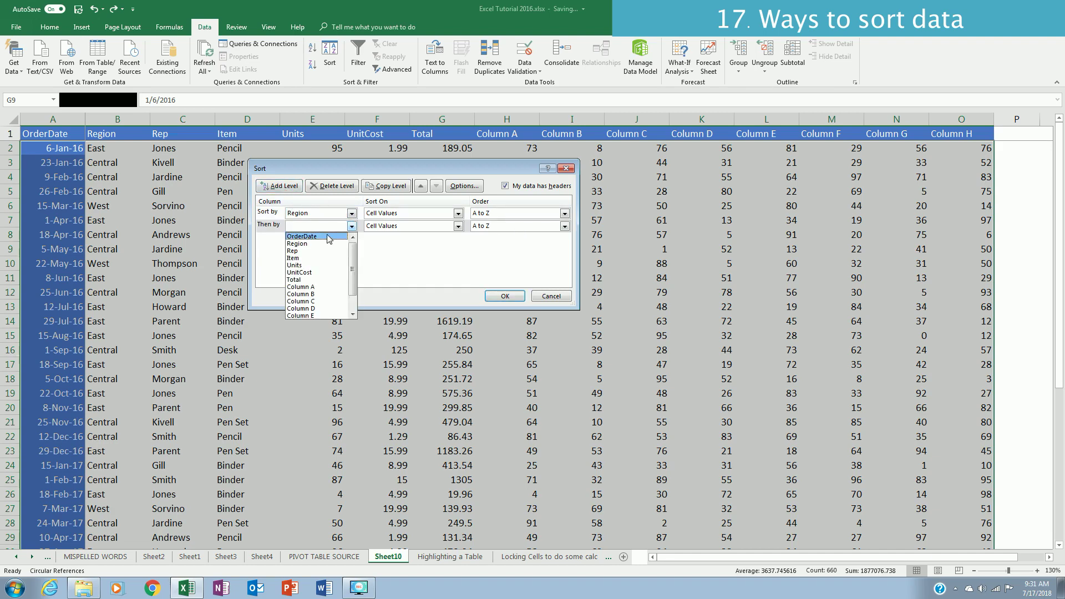
click(328, 236)
click(508, 298)
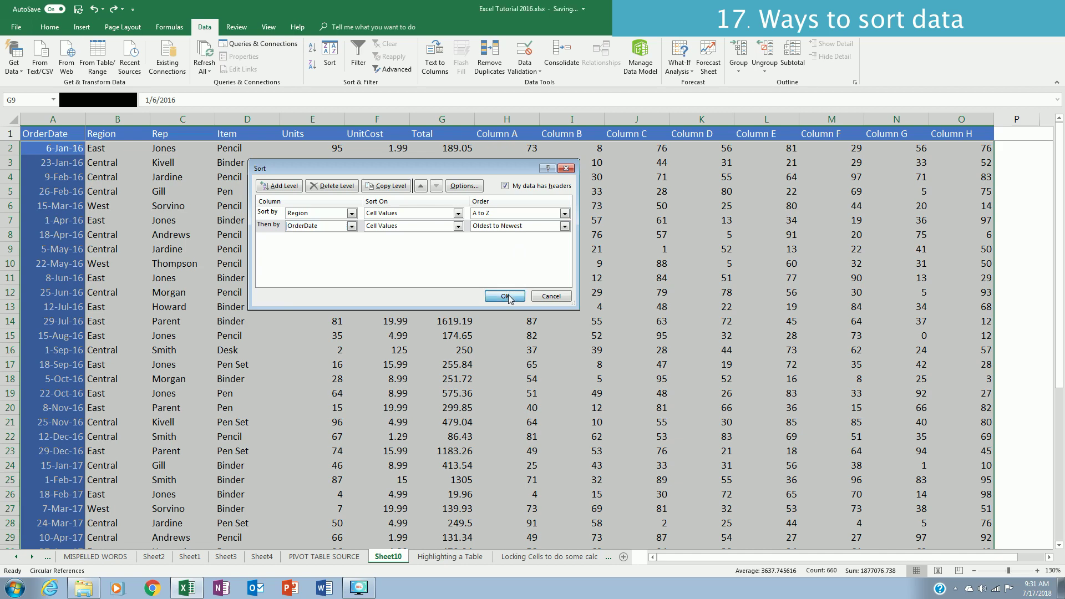
click(751, 321)
scroll(162, 291, down, 11)
scroll(162, 291, down, 1)
scroll(162, 291, up, 11)
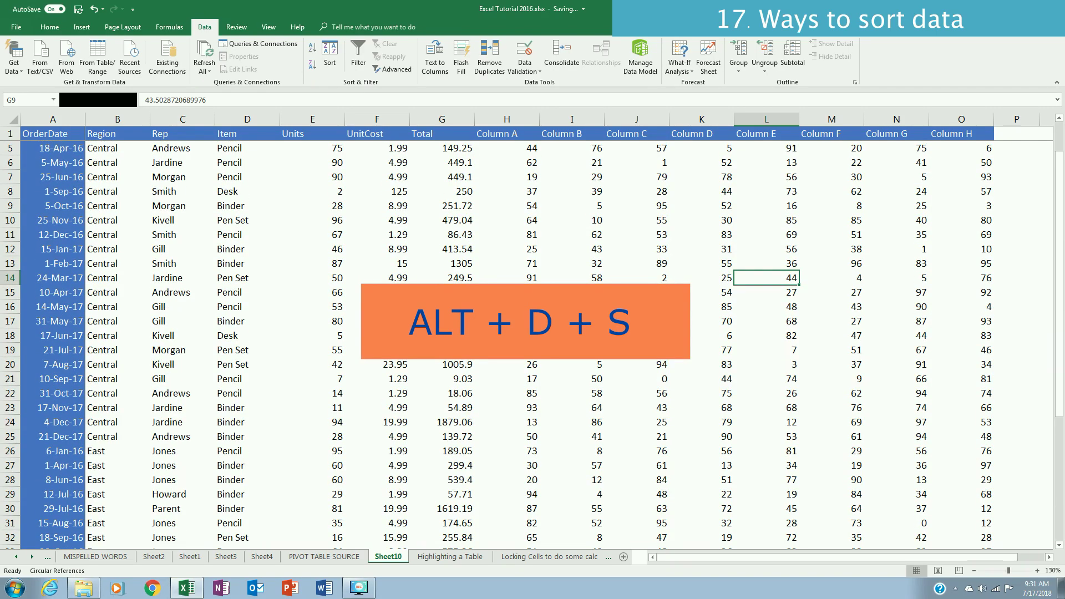
scroll(773, 402, up, 1)
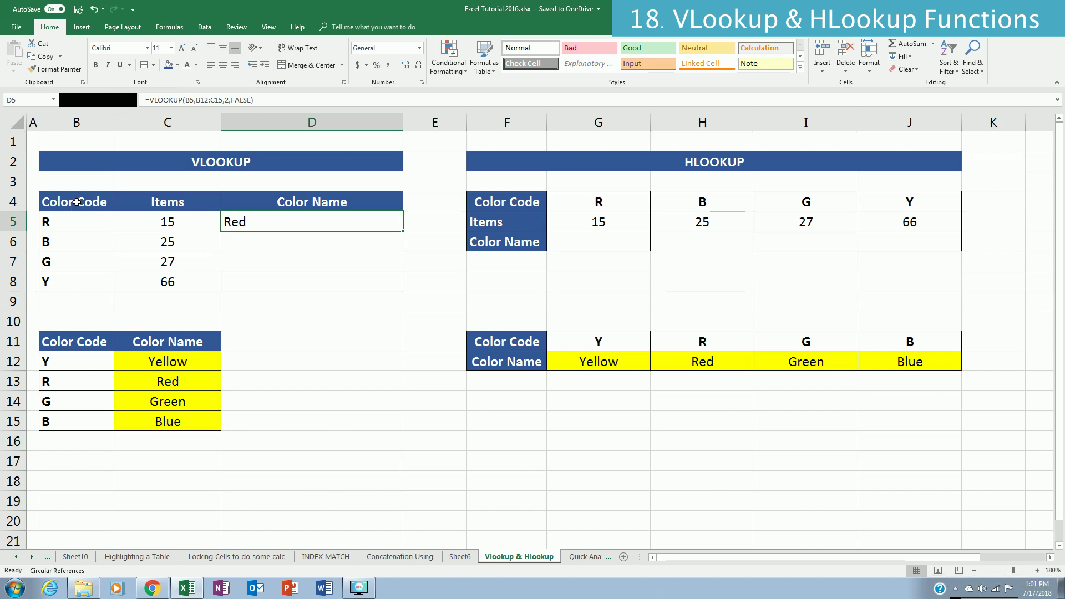
Step: Clear the existing lookup formula from cell D5, the first Color Name cell of the VLOOKUP table
drag(80, 205, 350, 280)
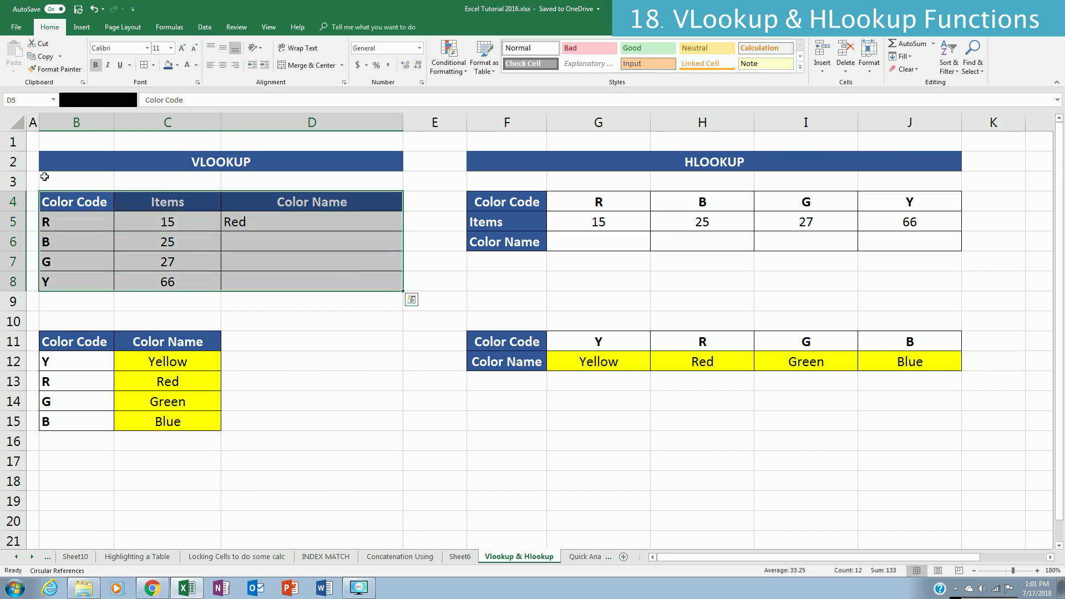
click(286, 219)
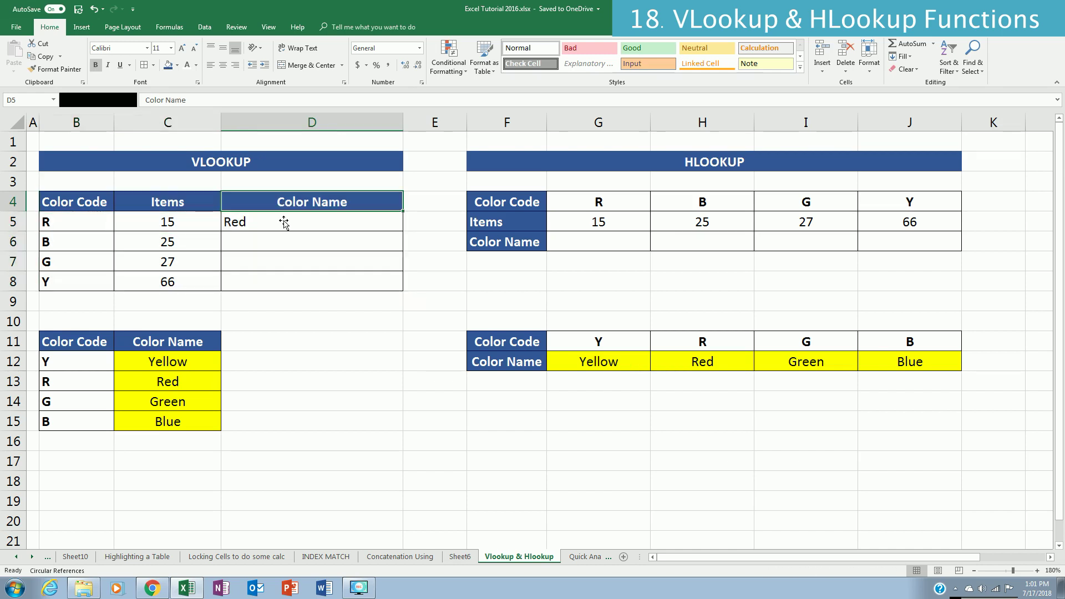
click(278, 438)
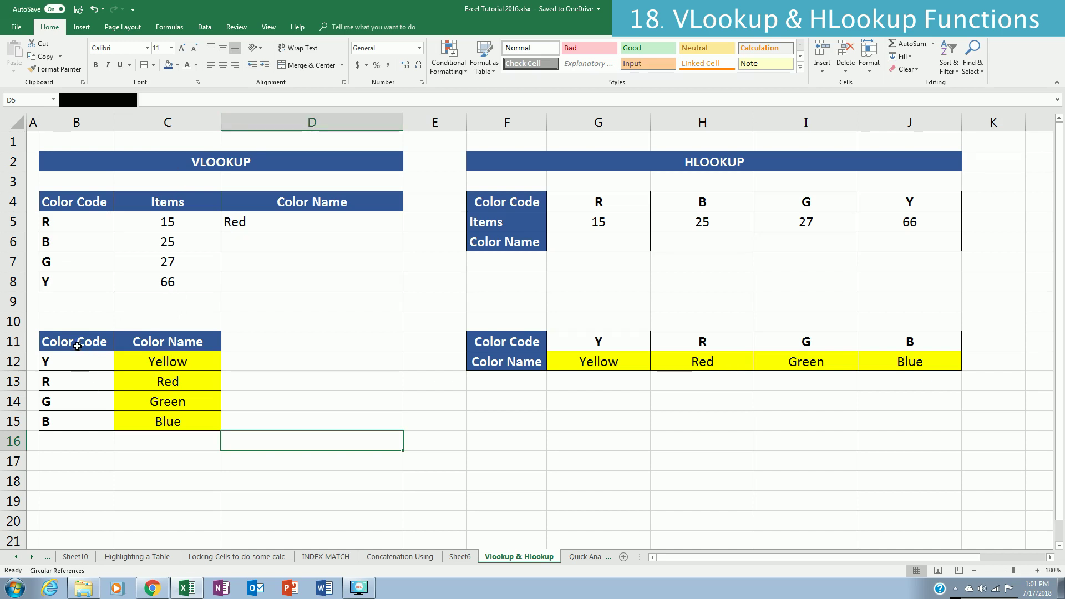
drag(155, 341, 199, 422)
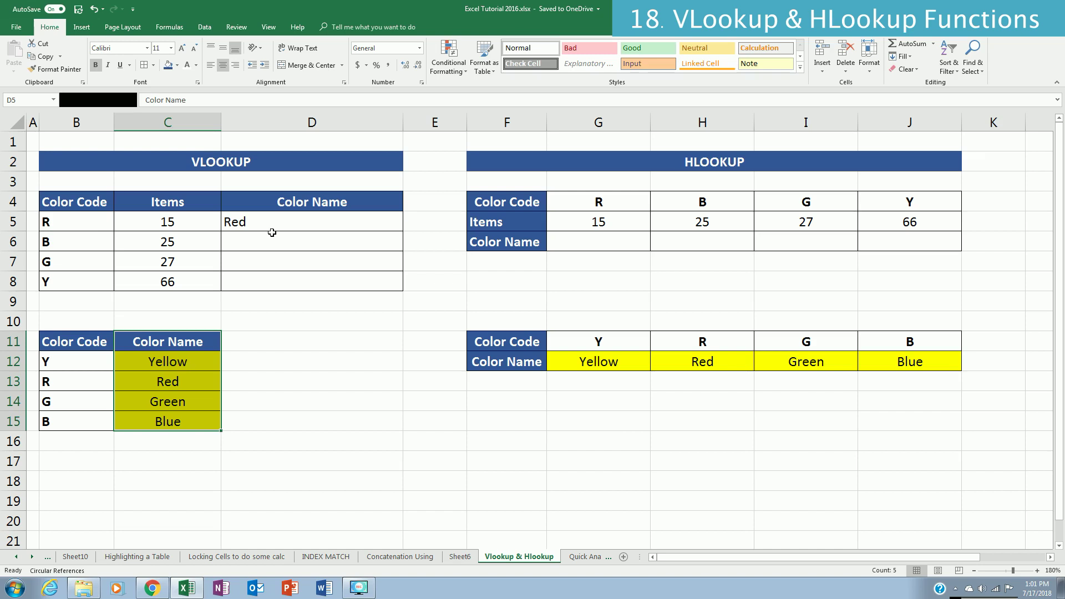
click(299, 227)
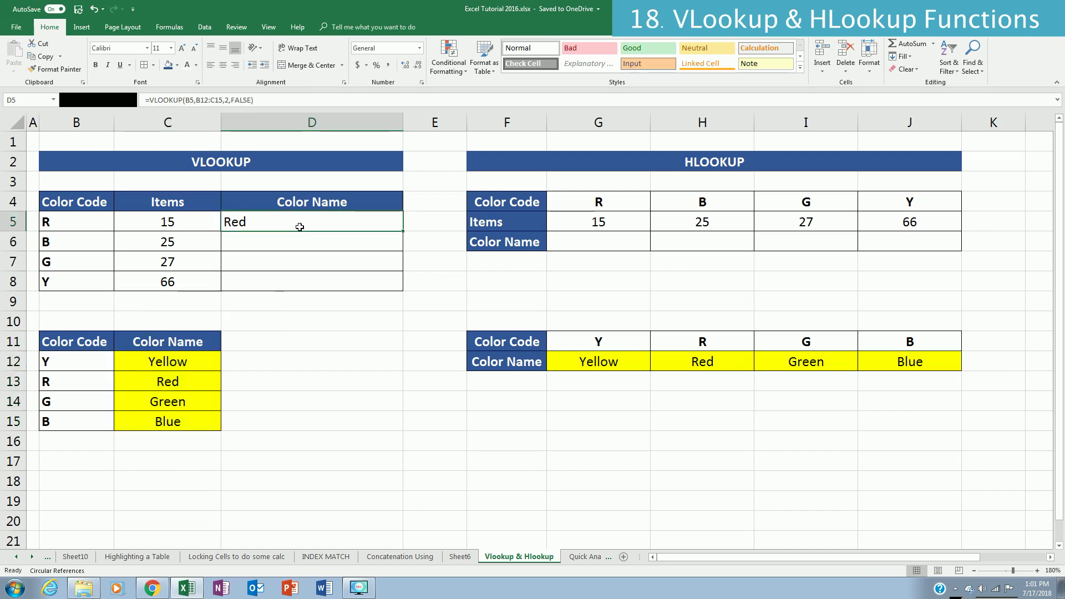
key(BackSpace)
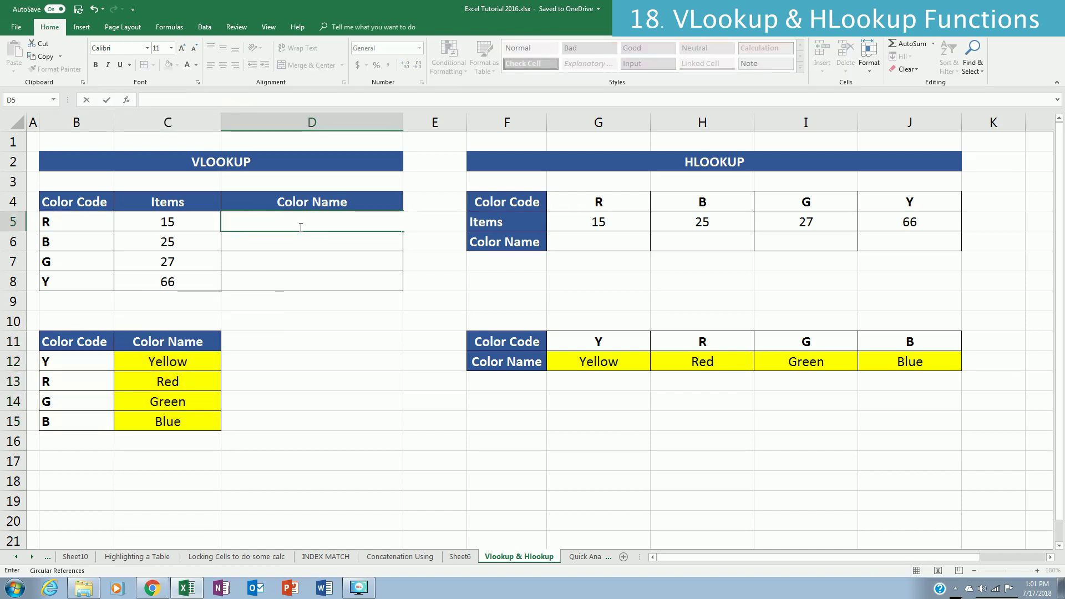
key(Return)
Step: Start a VLOOKUP formula in cell D5 and open its function arguments
click(300, 227)
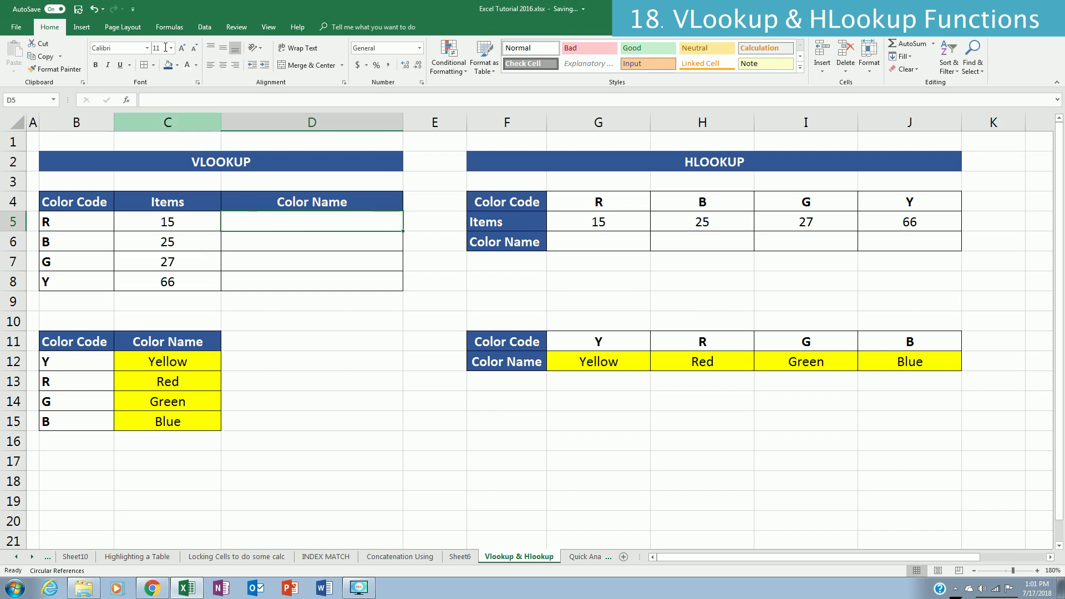
click(161, 100)
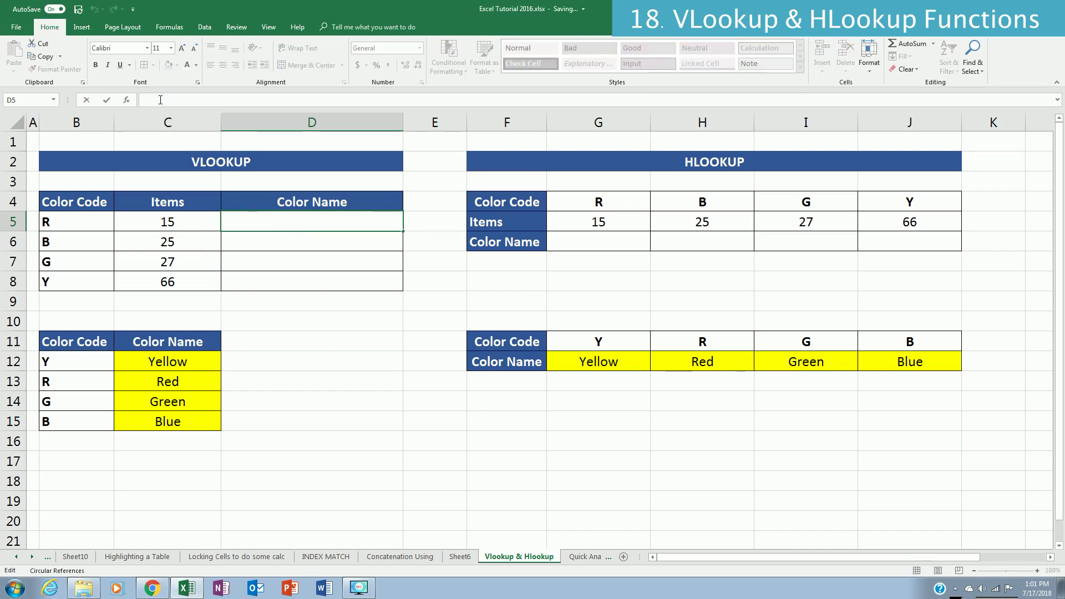
text(=)
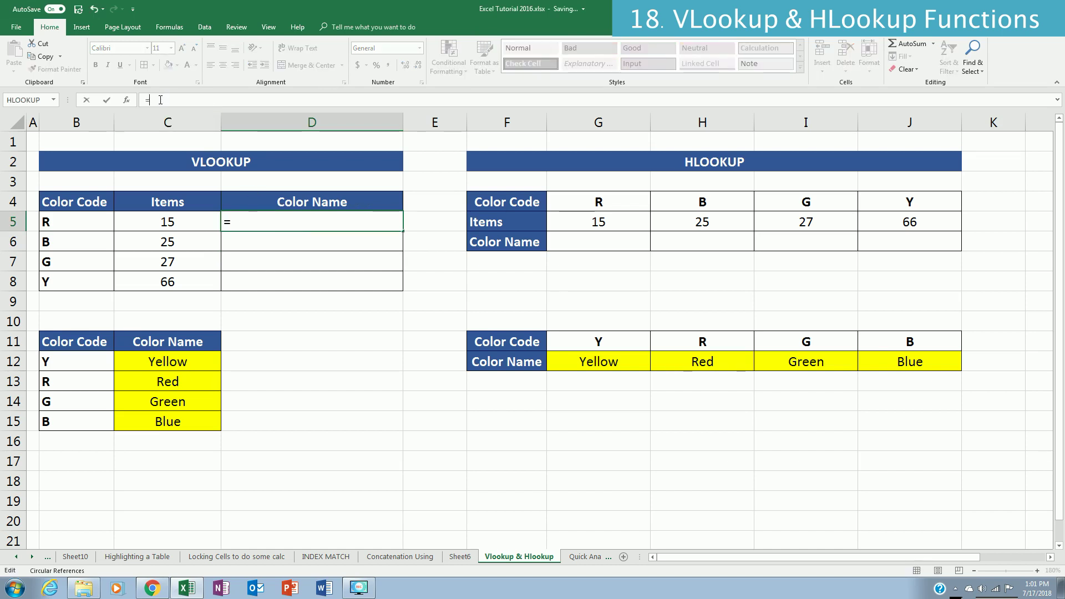
text(vloo)
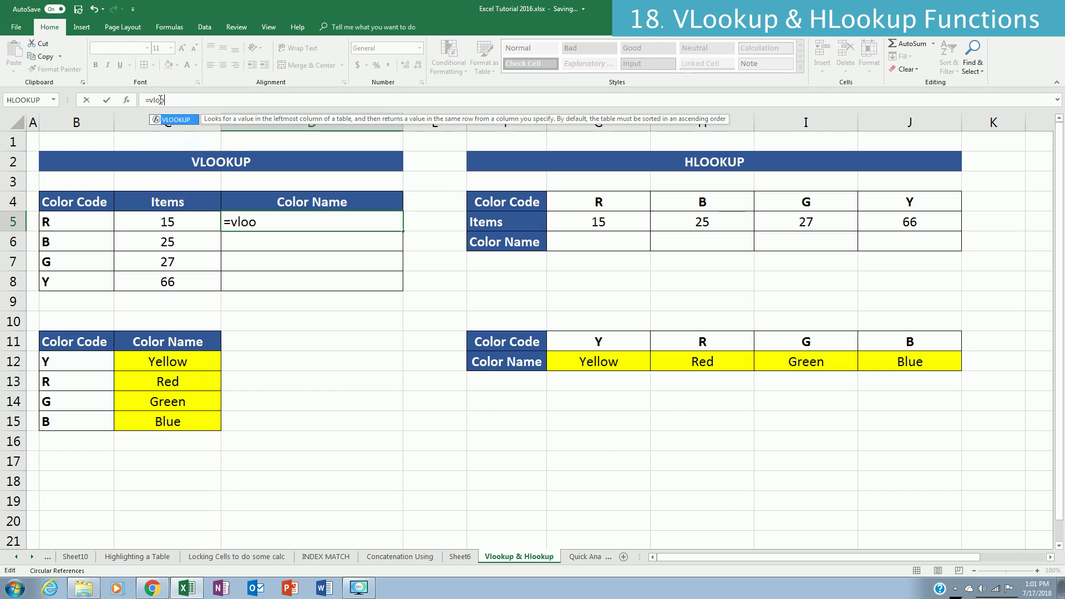
text(kup())
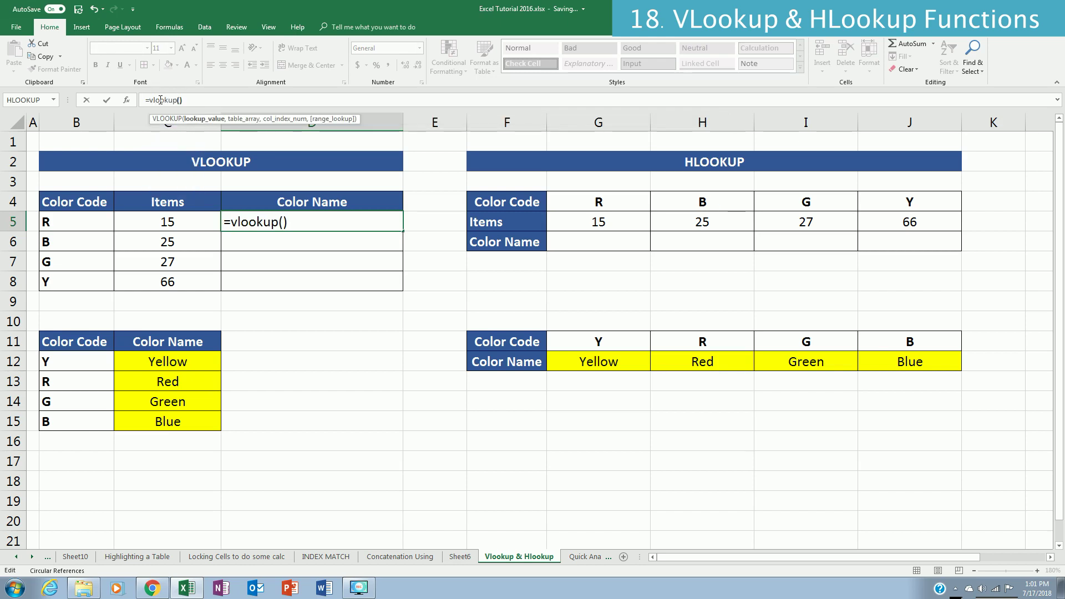
click(127, 101)
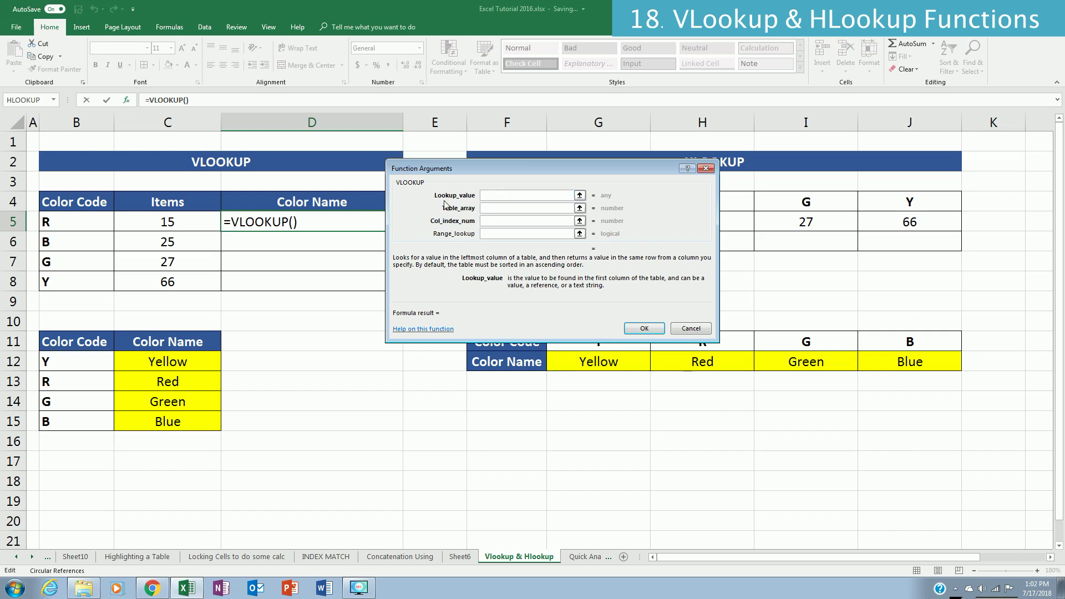
Step: Complete the VLOOKUP with lookup value B5, table array B12:C15, column index 2 and range lookup false
click(81, 226)
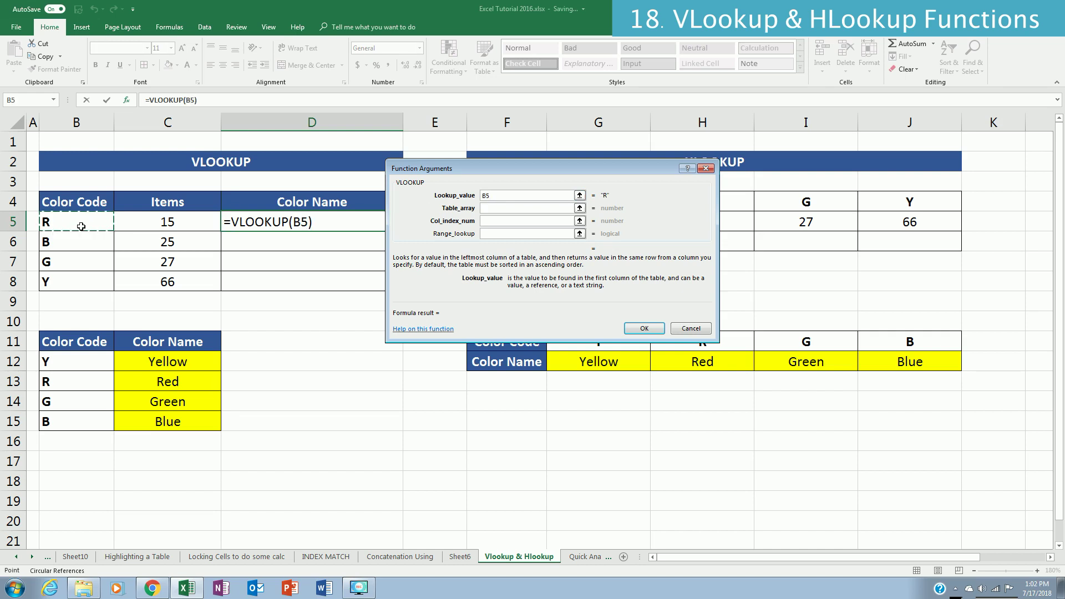
click(490, 208)
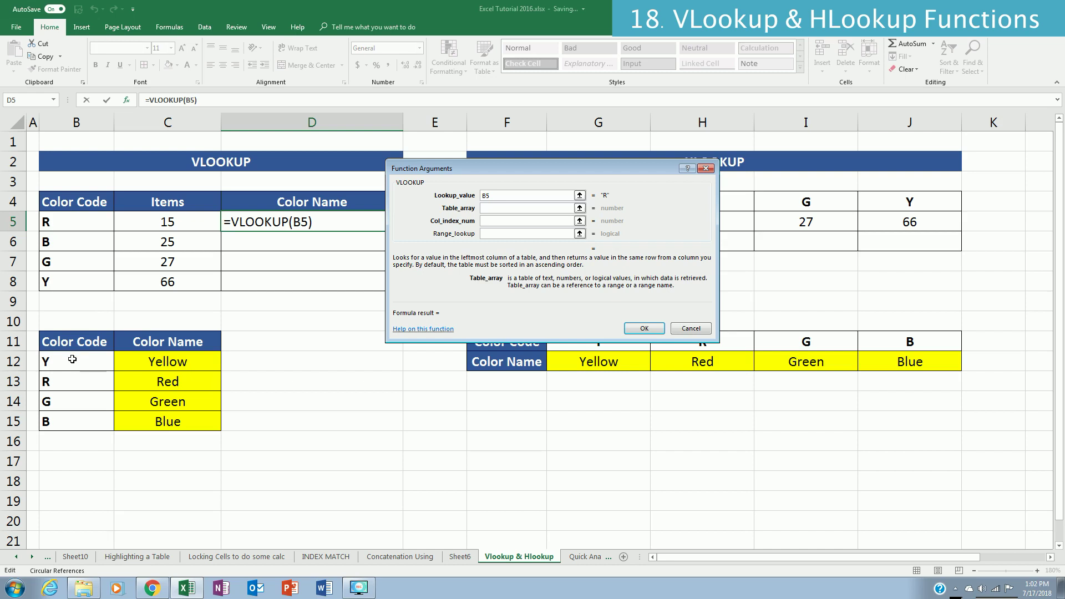
drag(77, 363, 189, 421)
key(Tab)
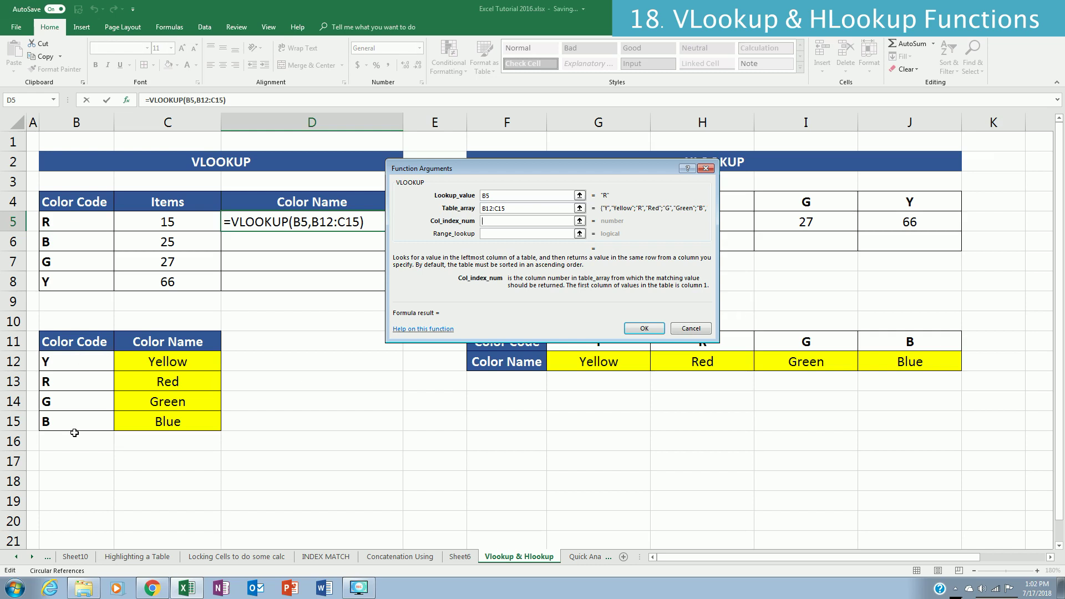
text(2)
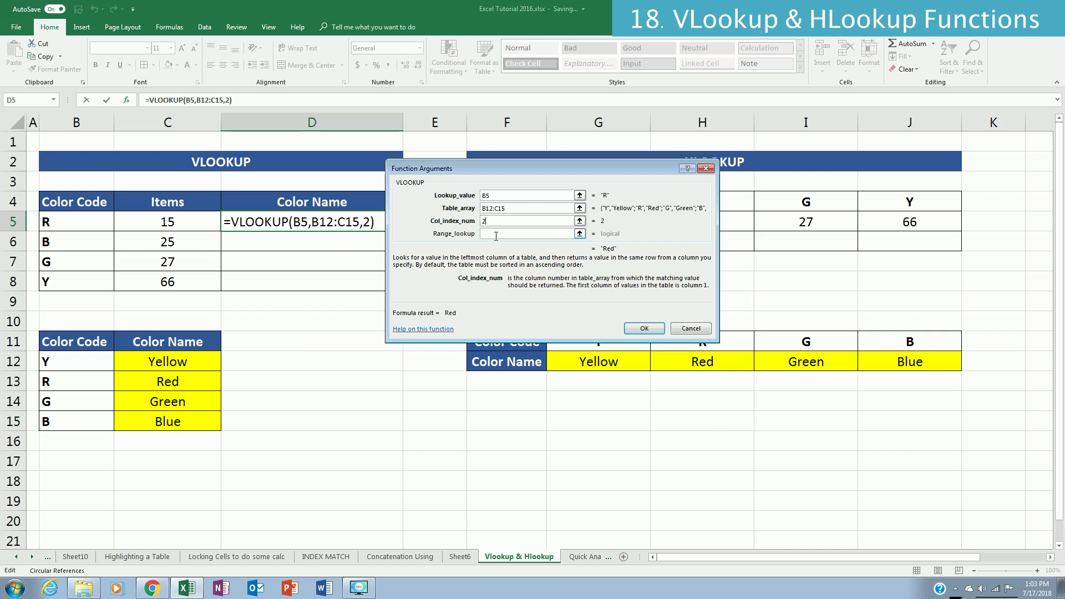
click(496, 233)
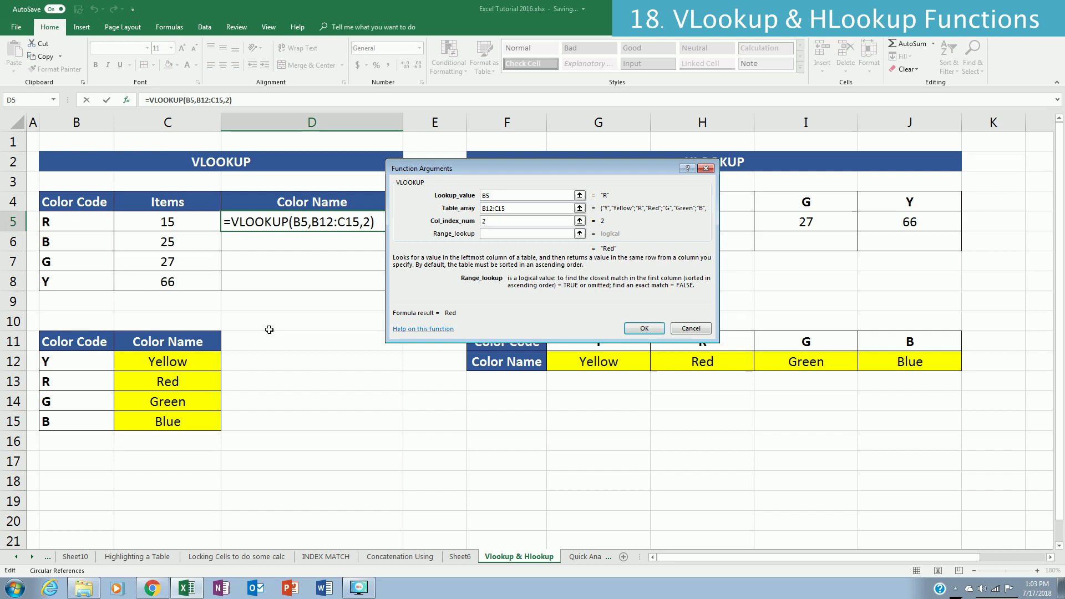
text(false)
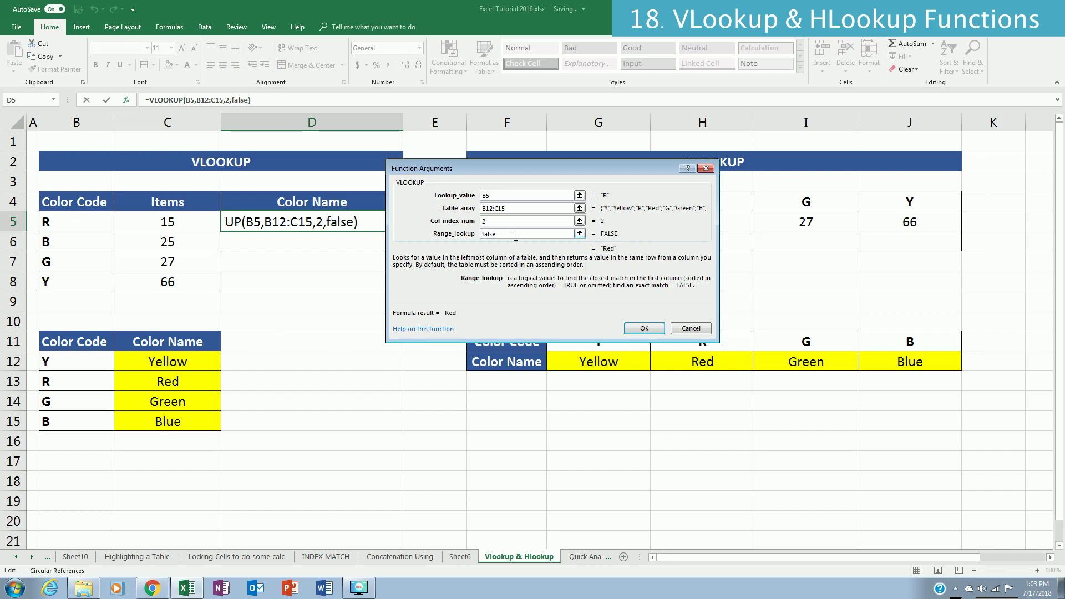
click(651, 328)
Step: Lock the table array in D5's VLOOKUP formula as the absolute range $B$12:$C$15
click(210, 101)
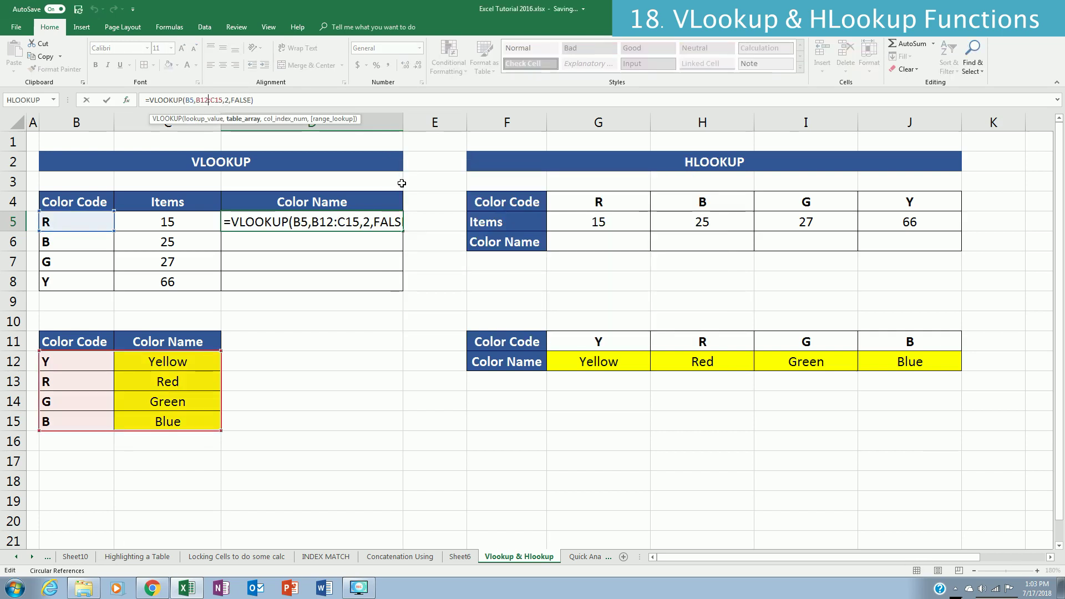
key(F4)
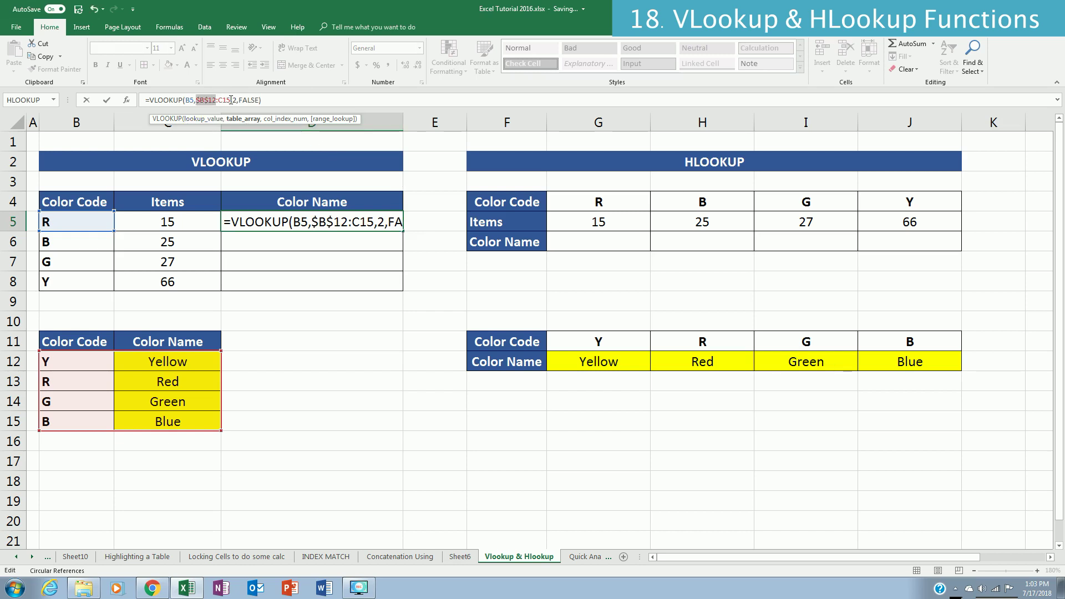
click(224, 101)
key(F4)
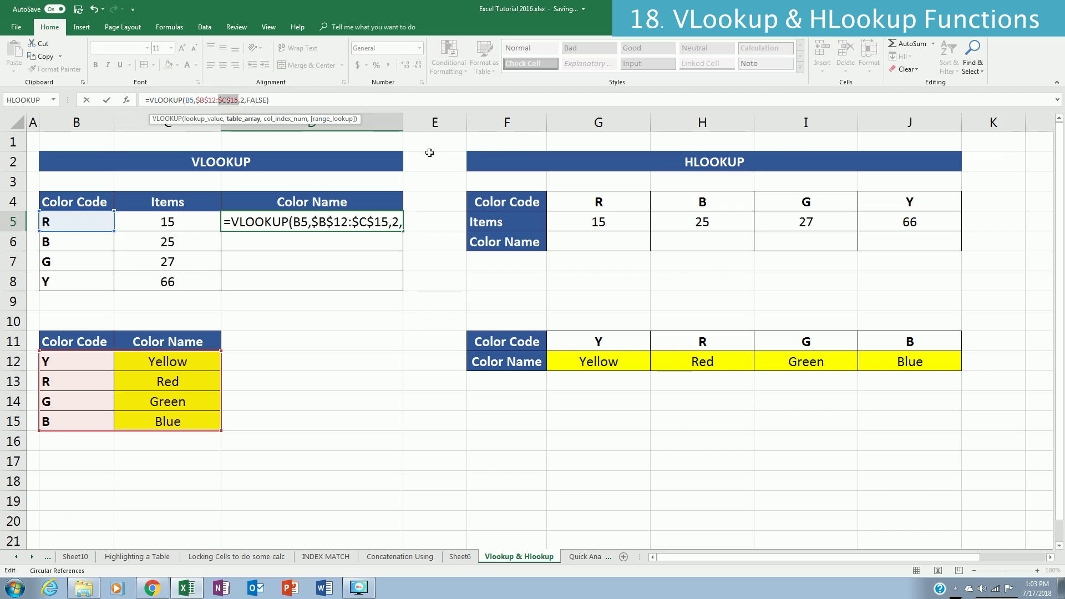
key(Return)
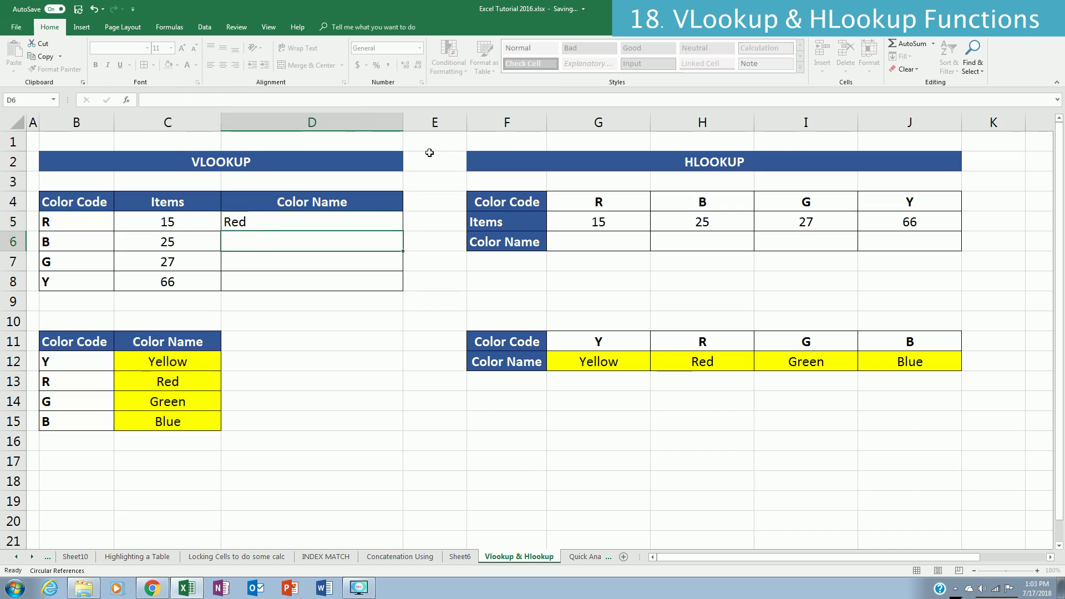
Step: Fill the VLOOKUP formula from D5 down through D8
key(Up)
key(shift+Down)
key(shift+Down)
key(shift+Down)
key(ctrl+d)
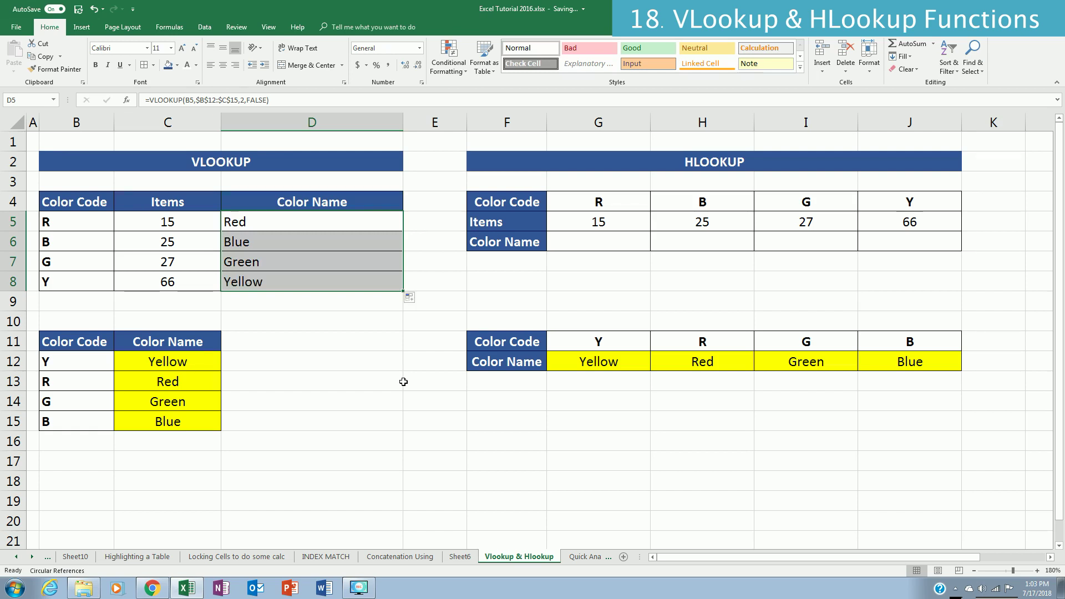
click(295, 354)
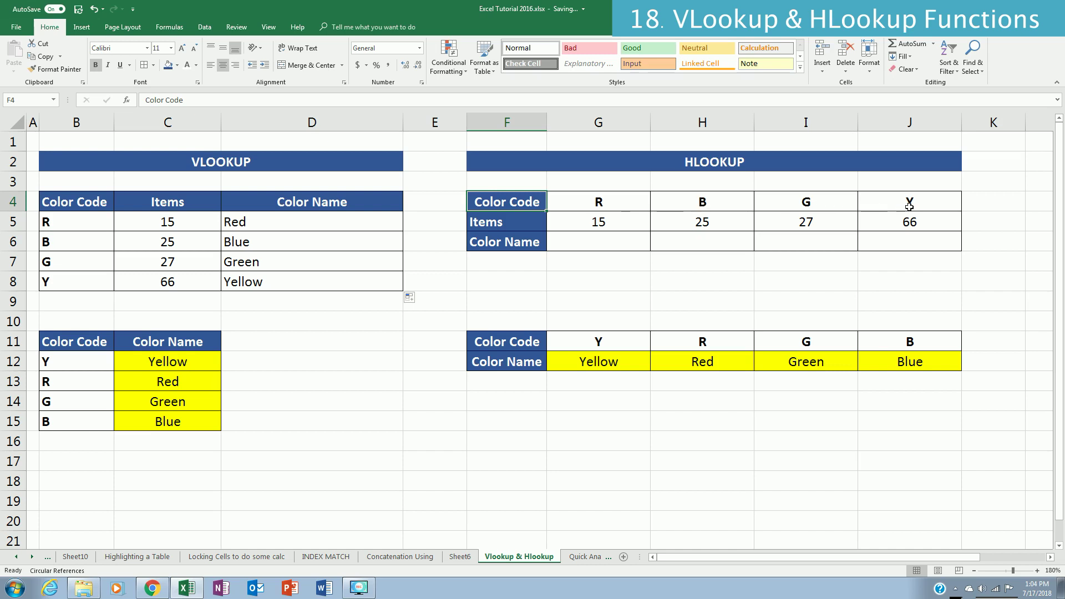
Step: Start an HLOOKUP formula in cell G6 and open its function arguments, keeping the HLOOKUP tables uncovered
click(608, 236)
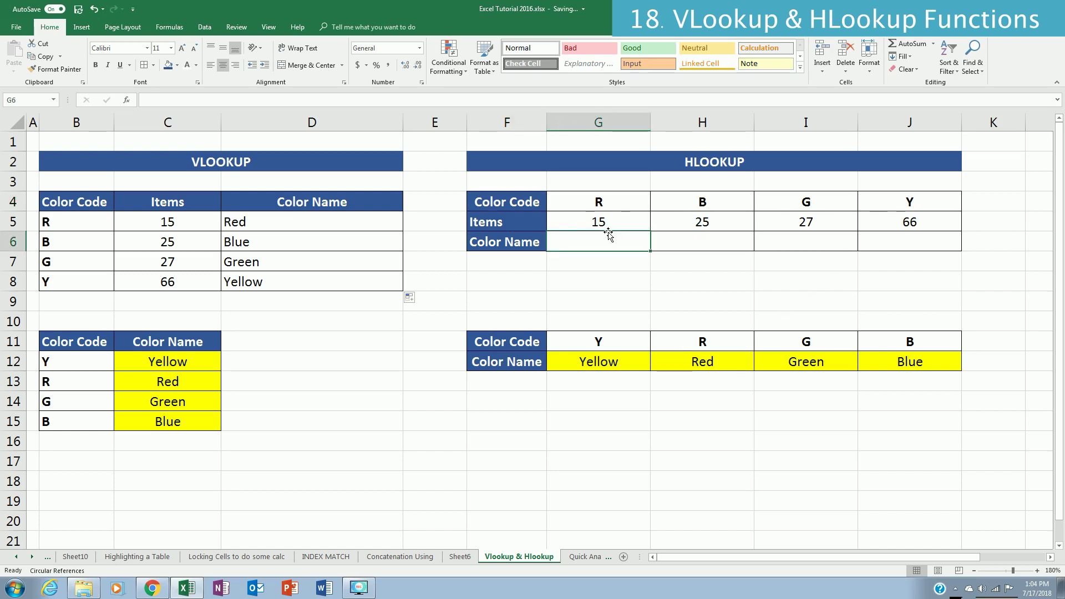
click(166, 100)
text(=)
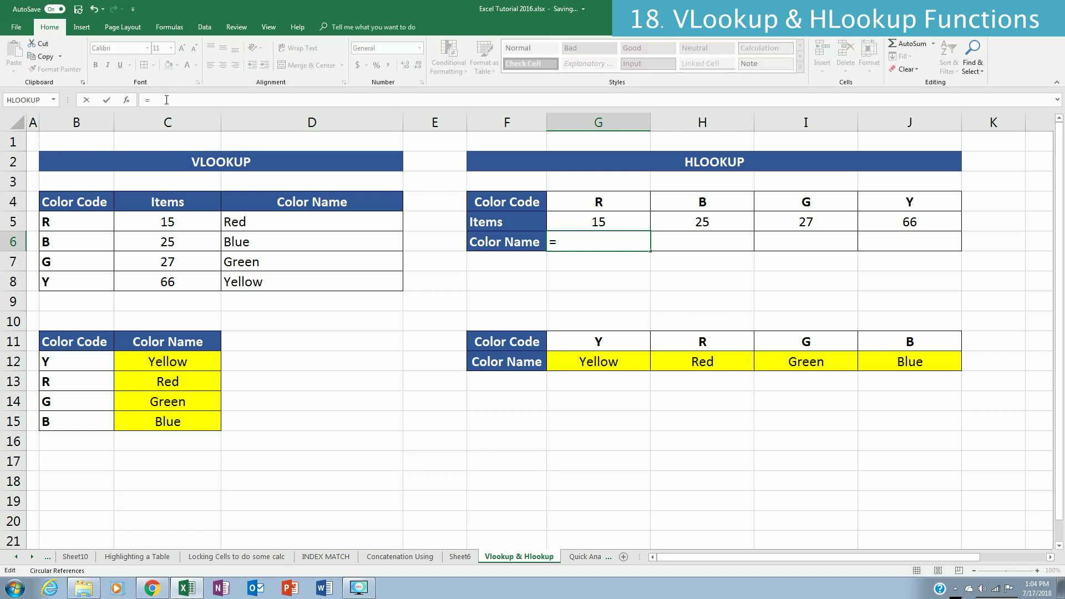
text(hlooku)
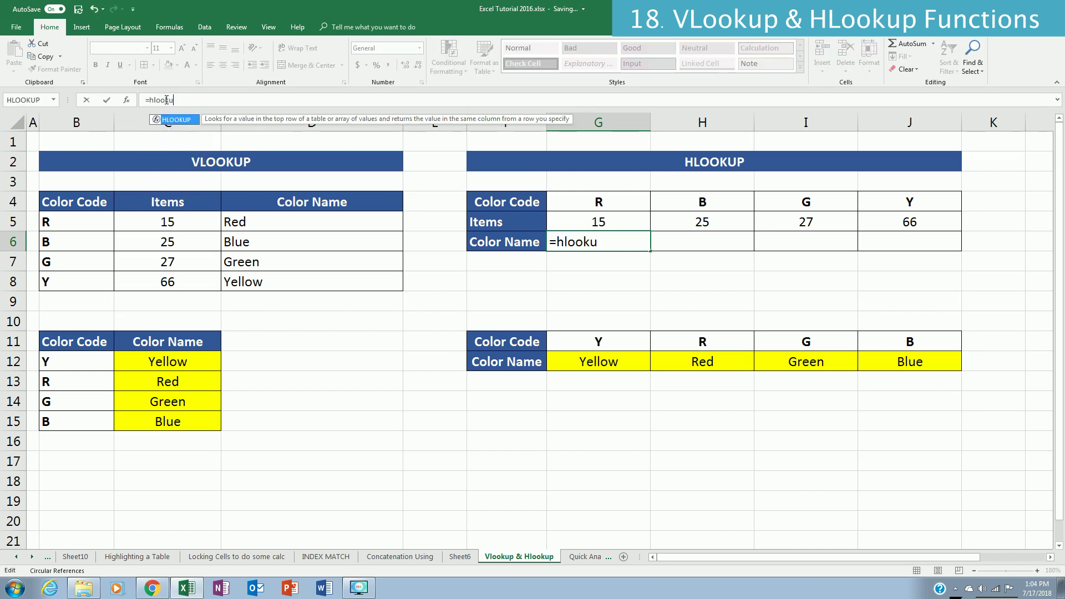
text(p())
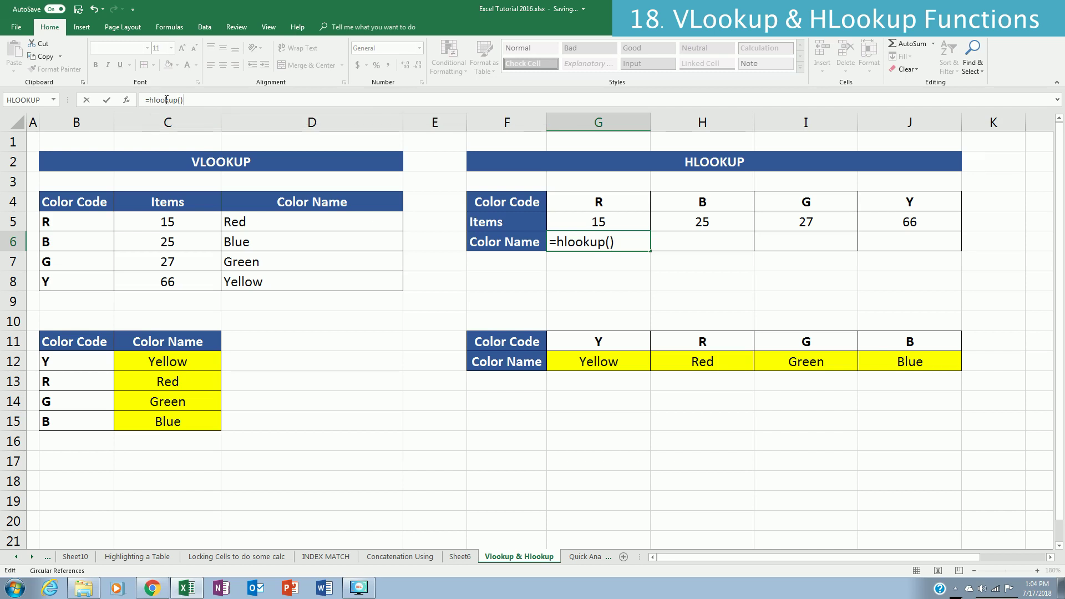
click(127, 101)
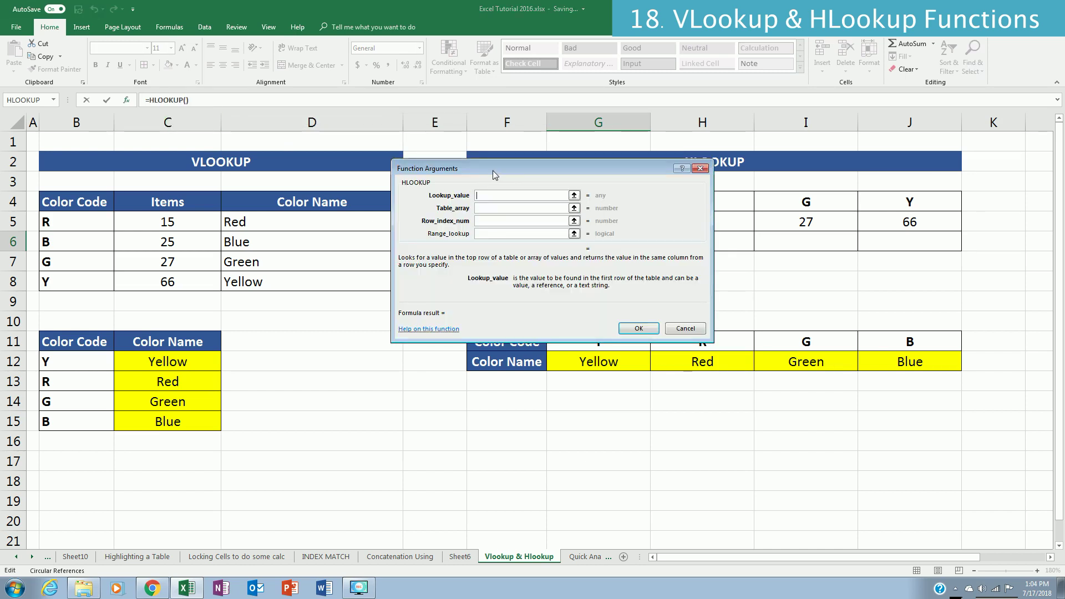
drag(493, 172, 282, 193)
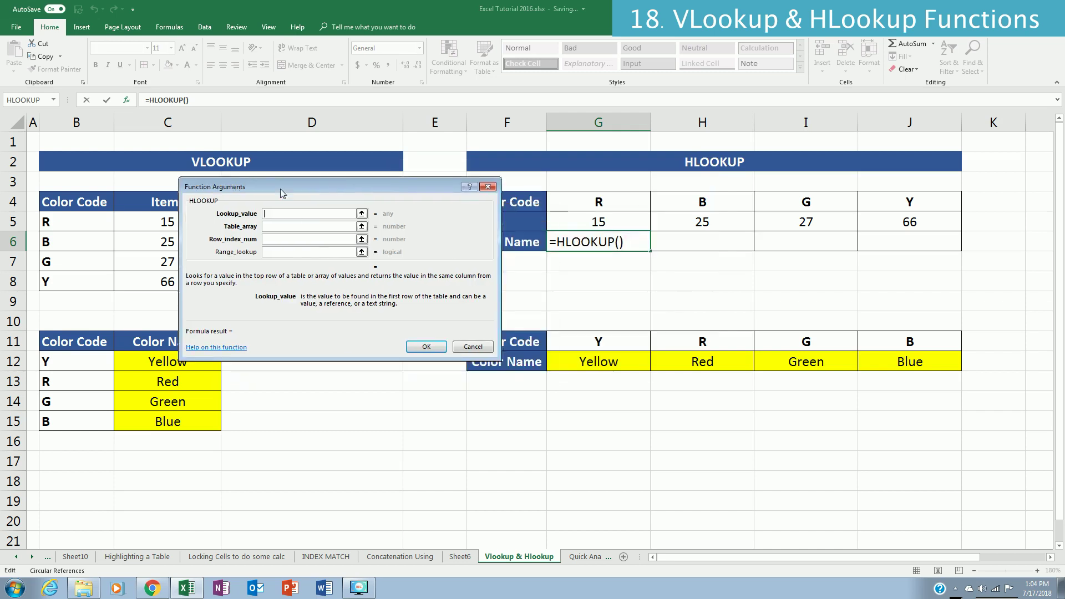
Step: Complete the HLOOKUP with lookup value G4, table array G11:J12, row index 2 and range lookup false
click(588, 200)
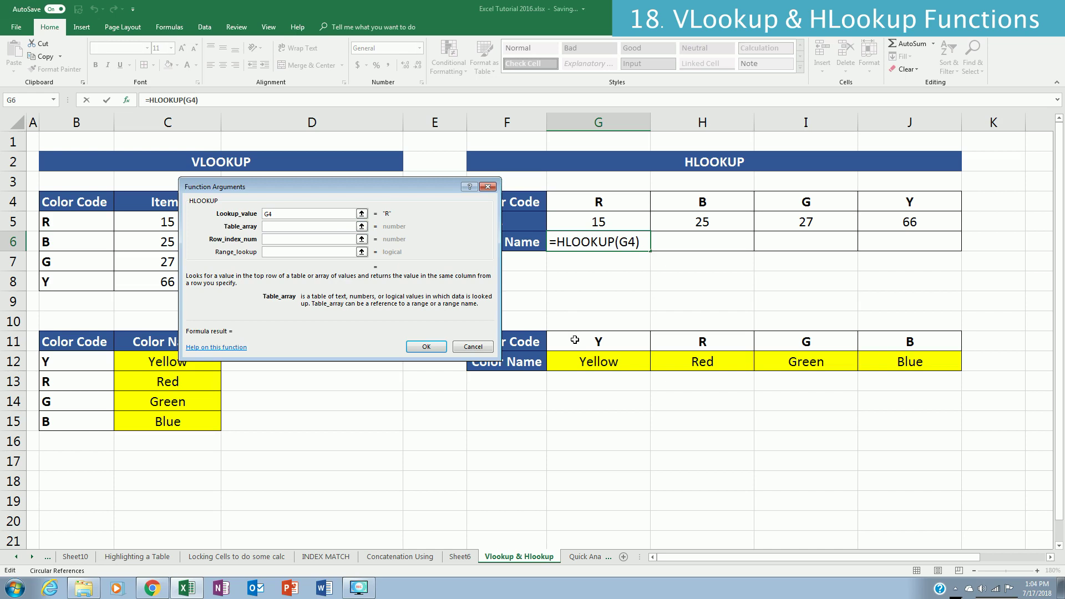
drag(575, 341, 938, 364)
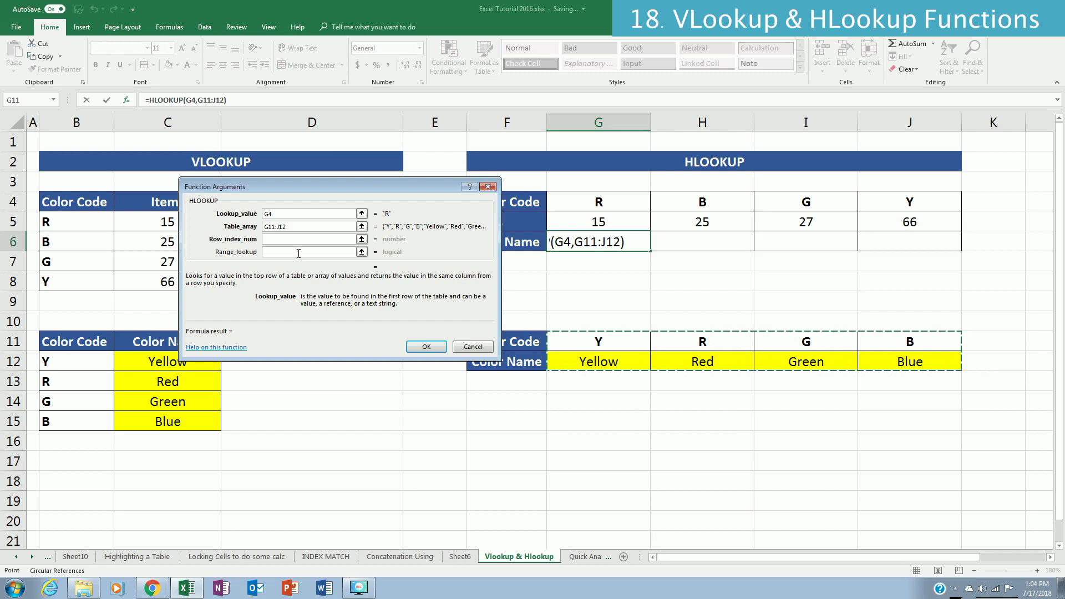
click(272, 239)
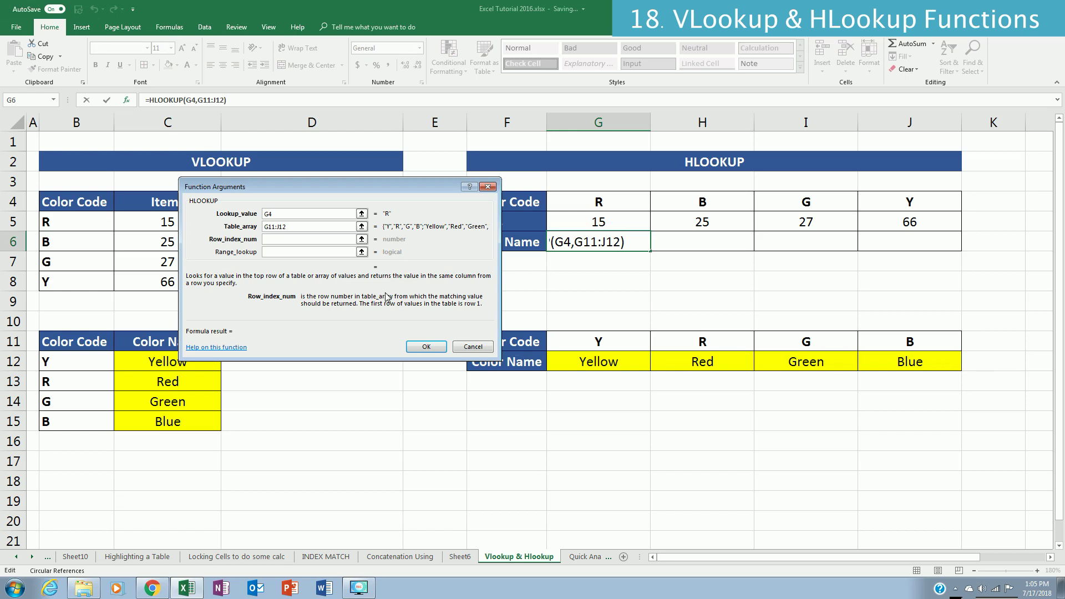
text(2)
click(280, 252)
text(false)
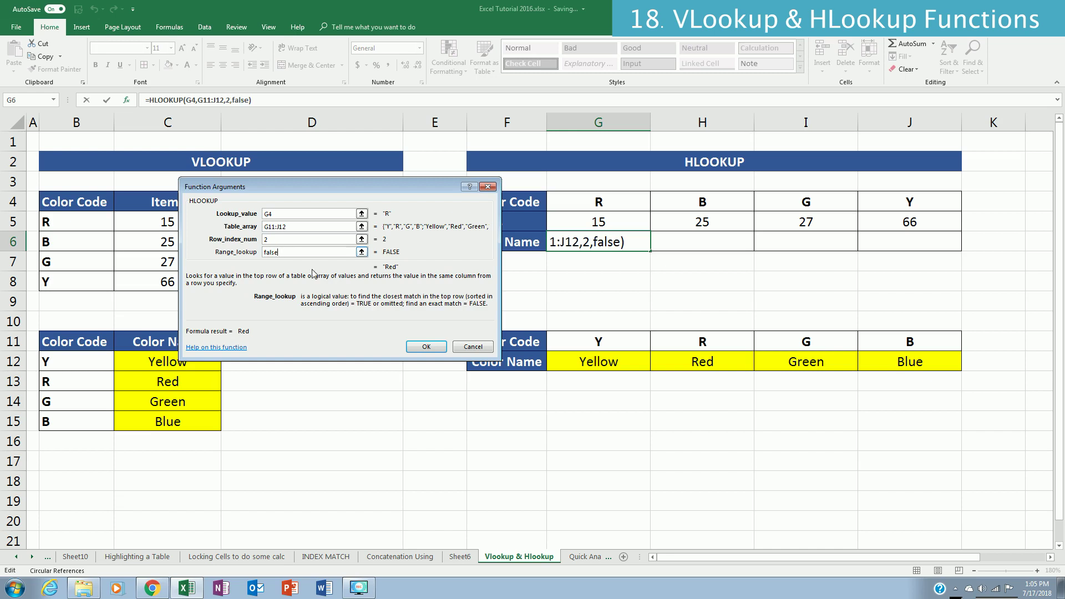
click(436, 347)
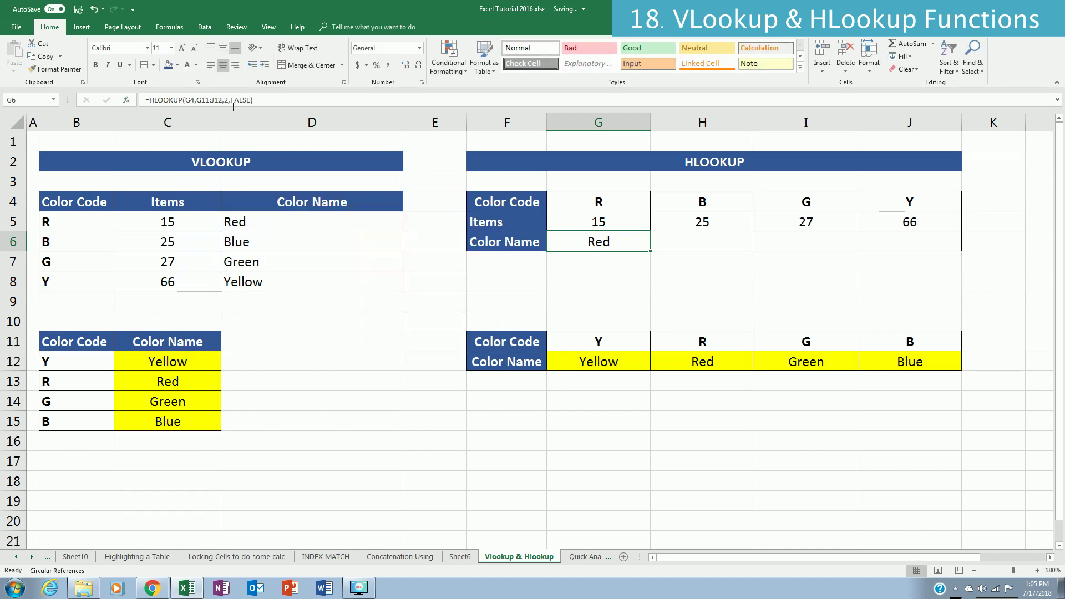
Step: Lock the table array in G6's HLOOKUP formula as the absolute range $G$11:$J$12
click(206, 104)
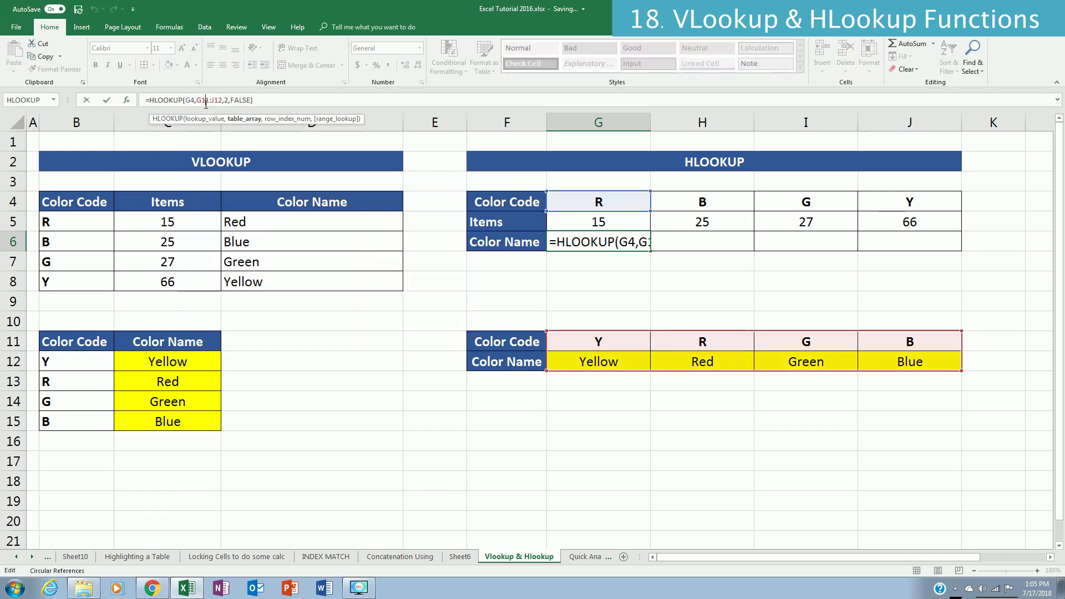
key(F4)
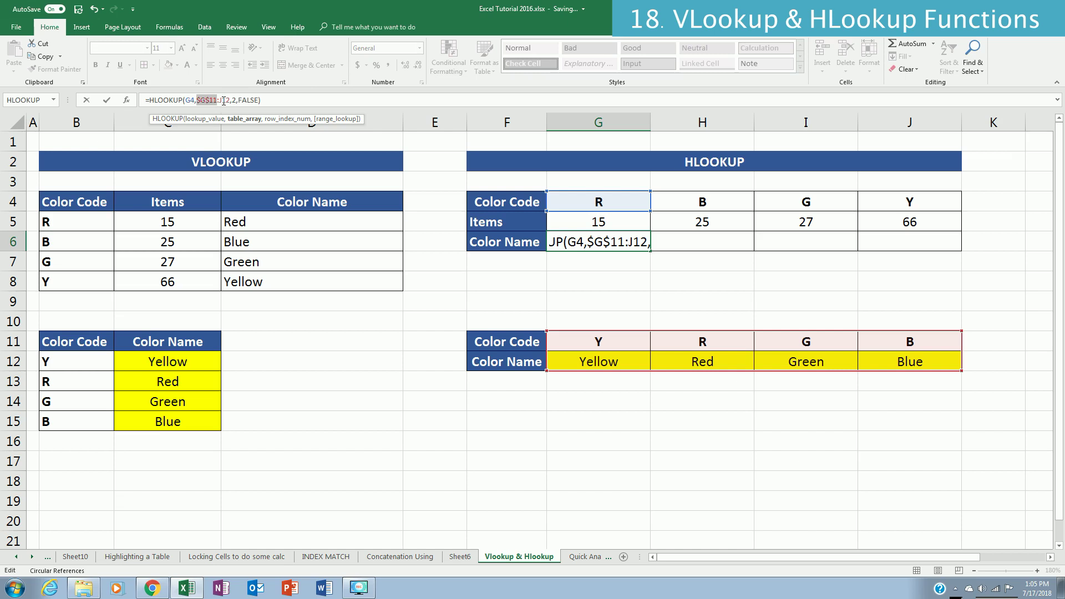
click(224, 102)
key(F4)
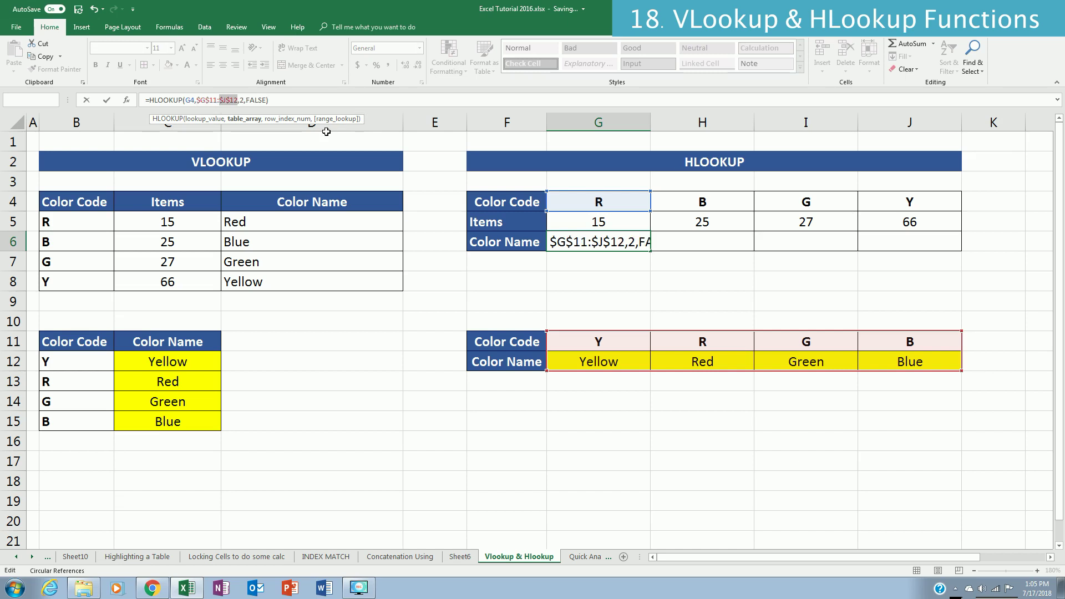
key(ctrl+Return)
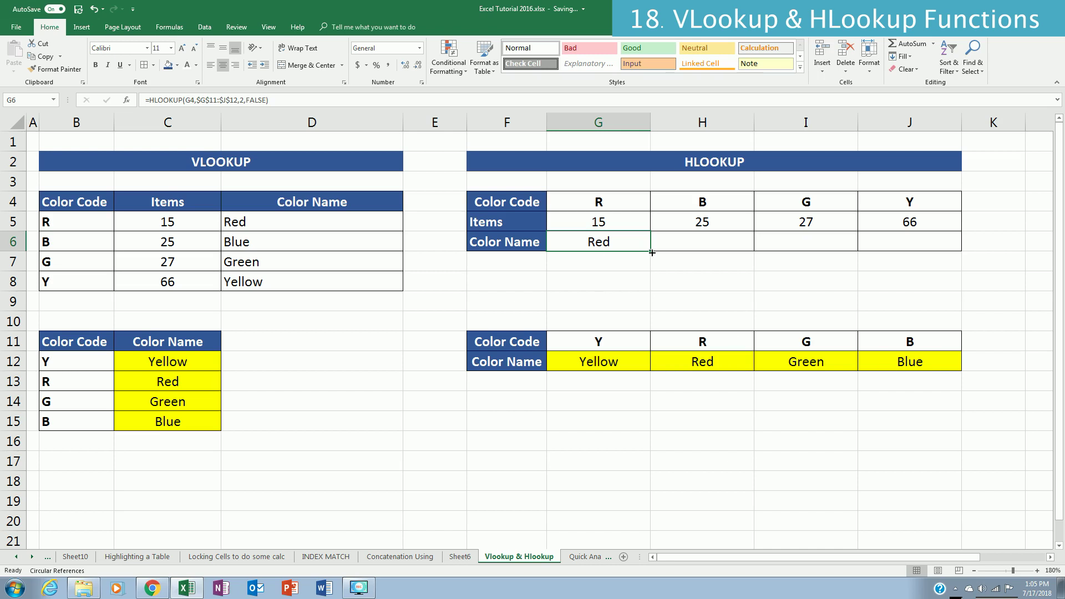
Step: Fill the HLOOKUP formula from G6 across through J6
drag(652, 253, 880, 246)
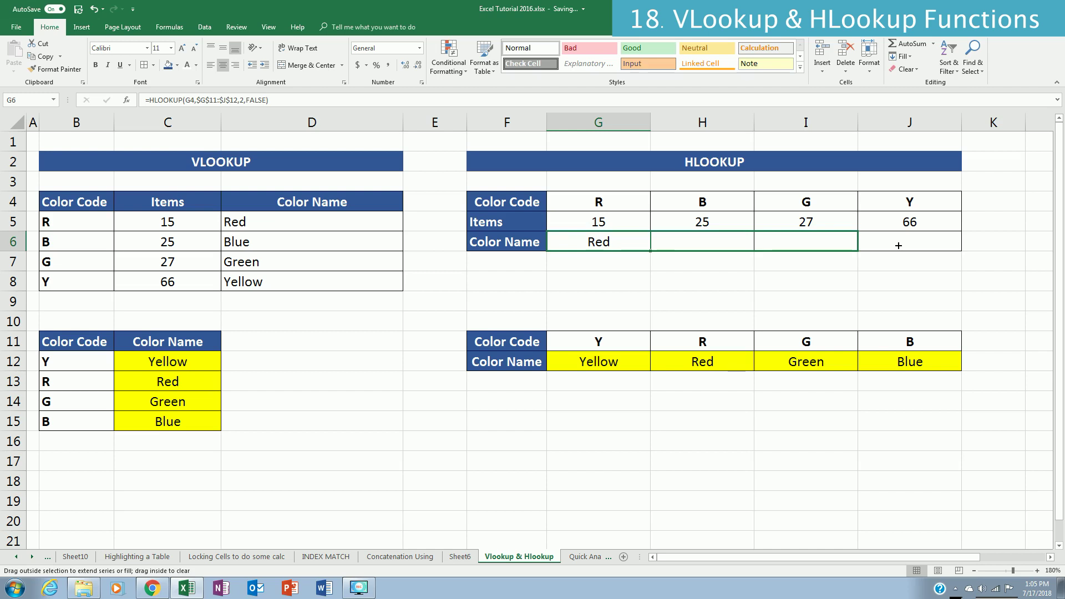
drag(899, 245, 925, 242)
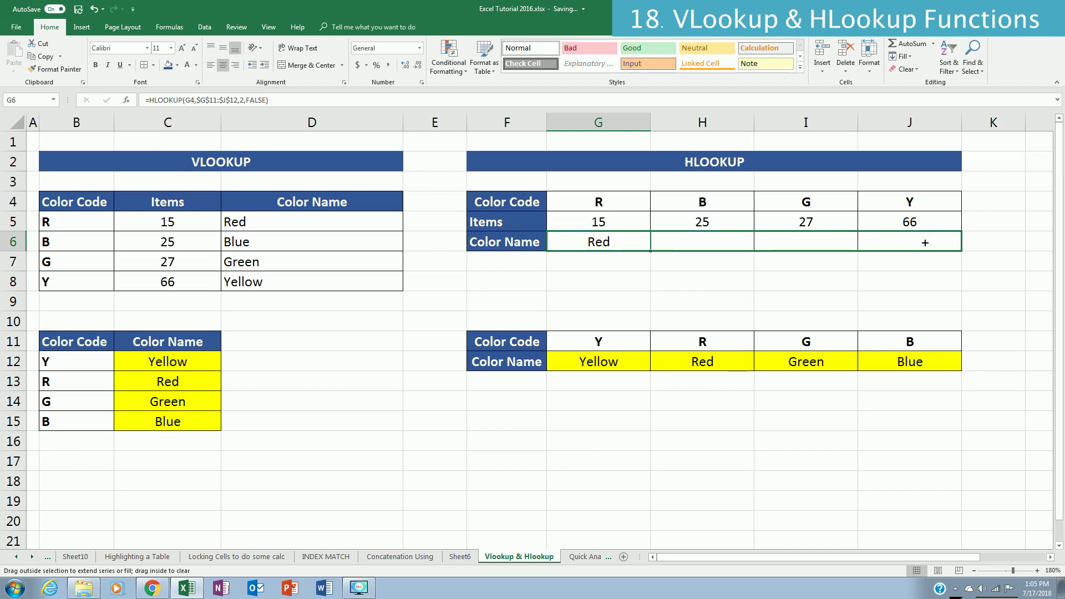
drag(925, 243, 925, 244)
click(832, 402)
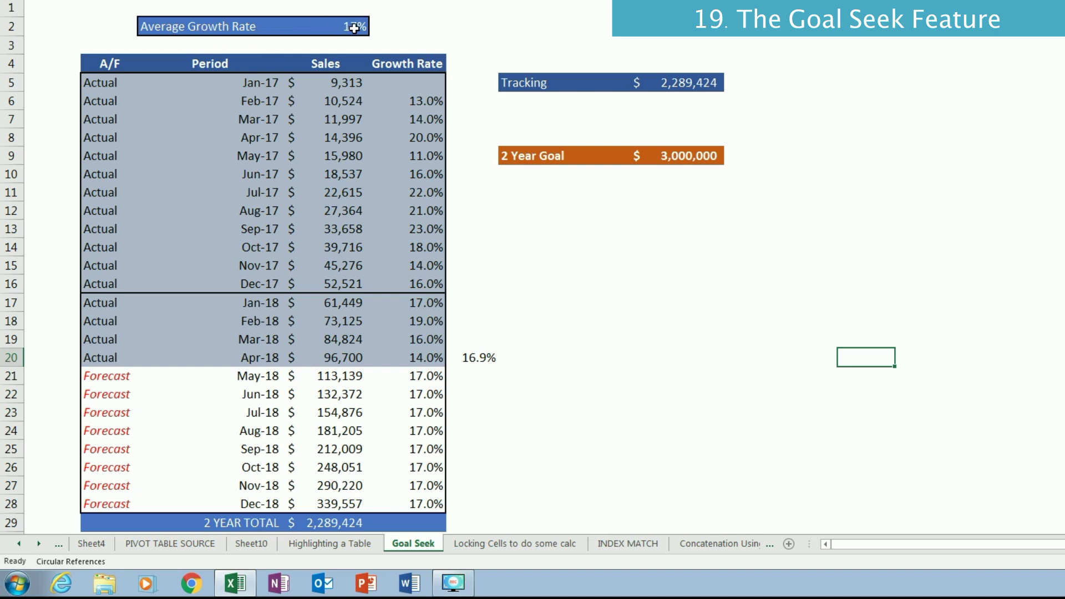
Step: Inspect the average growth rate formula in cell F20 on the Goal Seek sheet
double_click(484, 359)
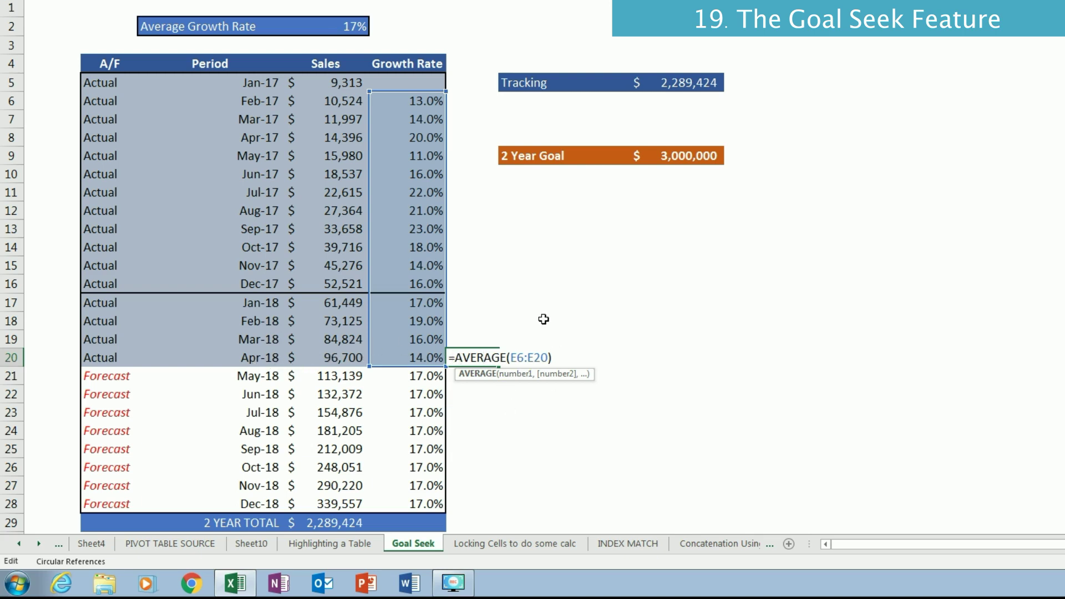
key(ctrl+Return)
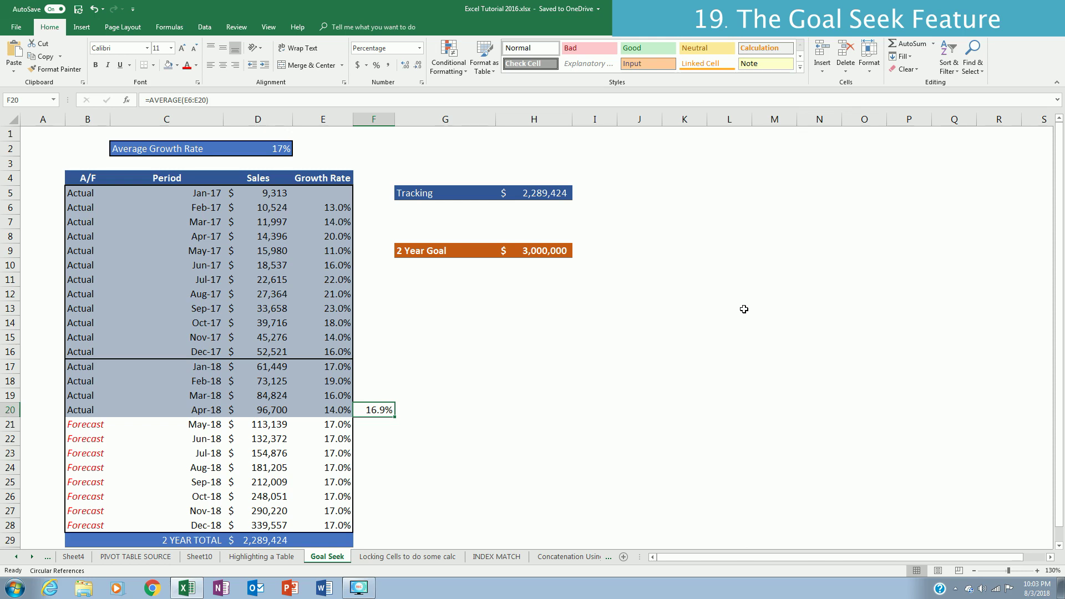
Step: Run Goal Seek to set Tracking cell H5 to 3000000 by changing the average growth rate in D2, and accept the solution
click(205, 27)
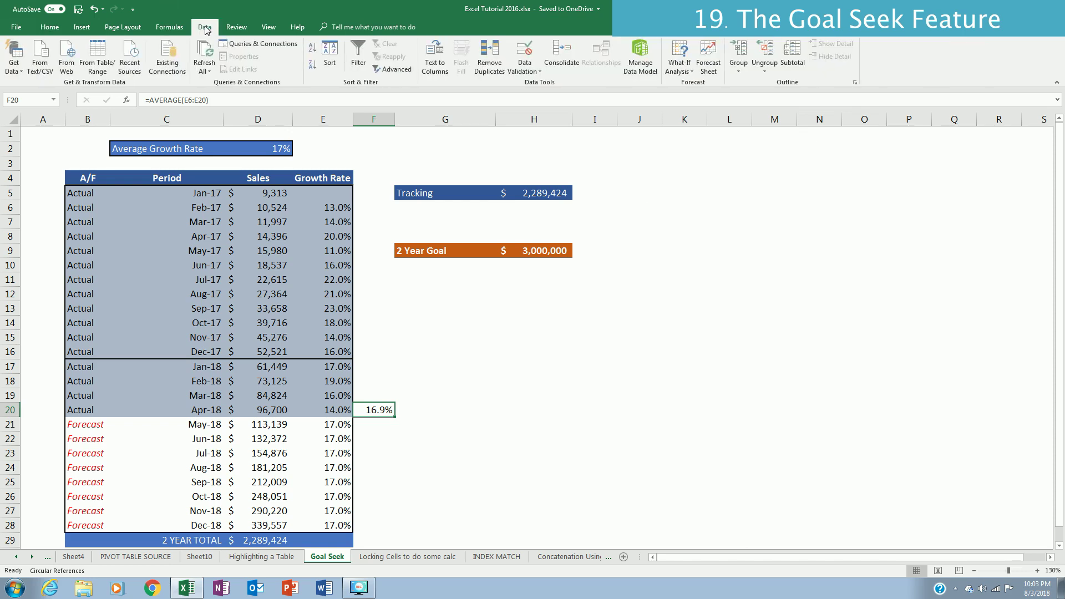
click(684, 61)
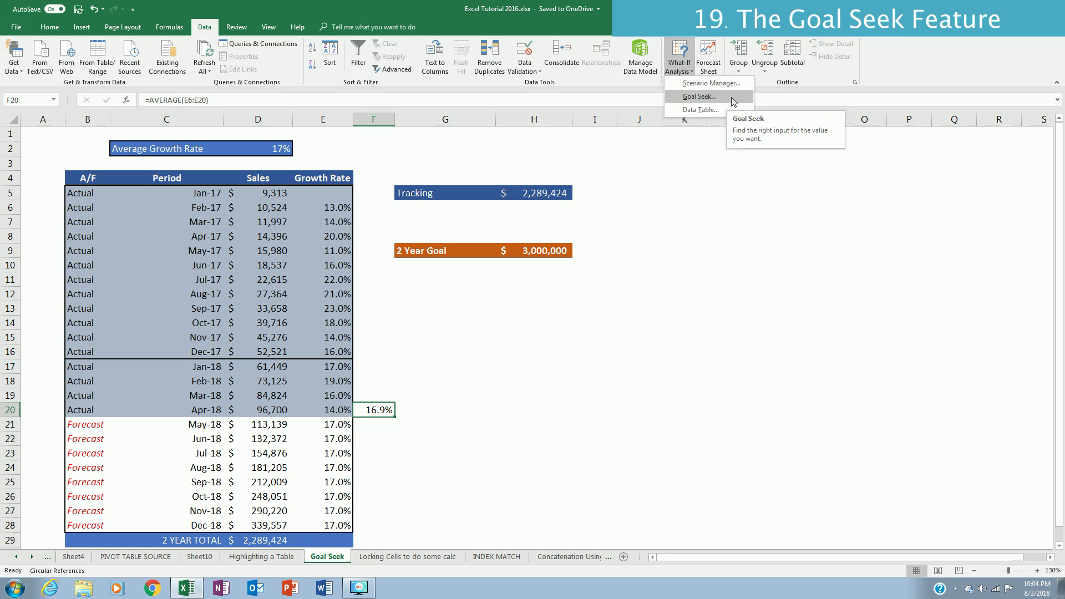
click(699, 97)
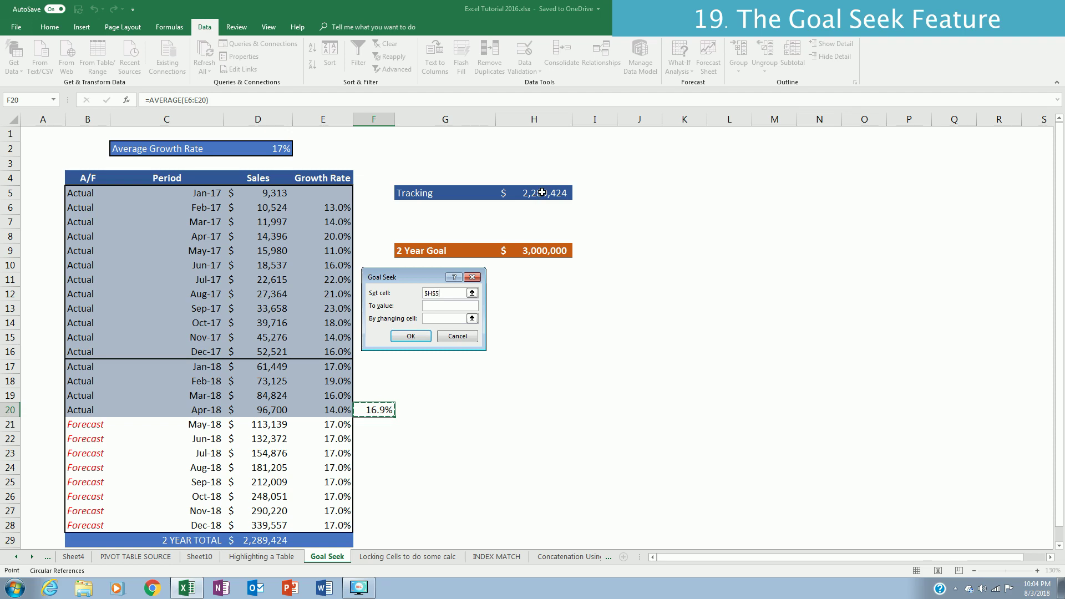
click(542, 193)
click(459, 305)
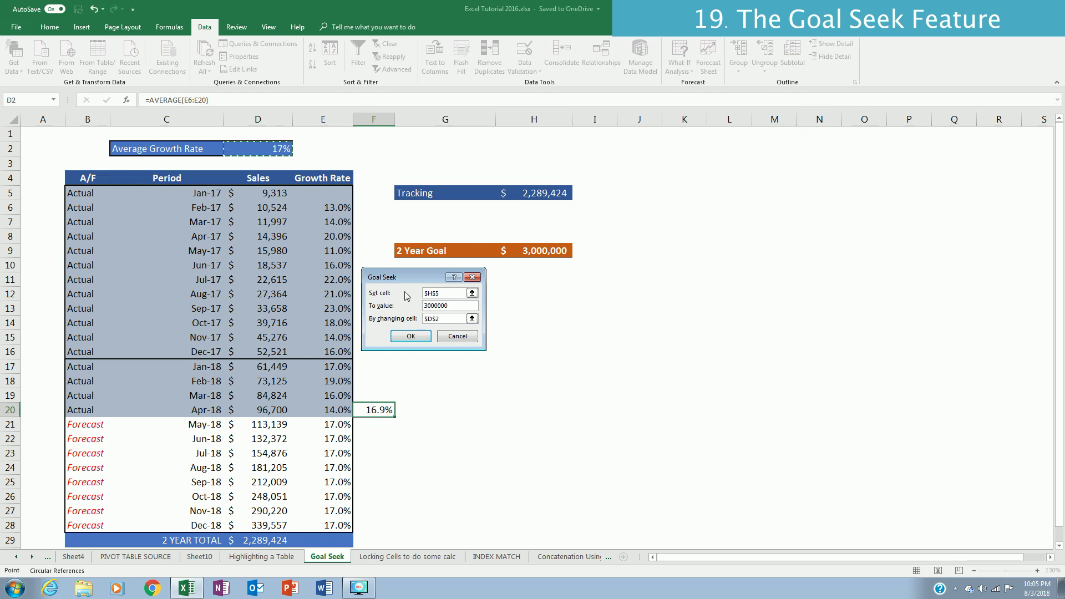
click(416, 335)
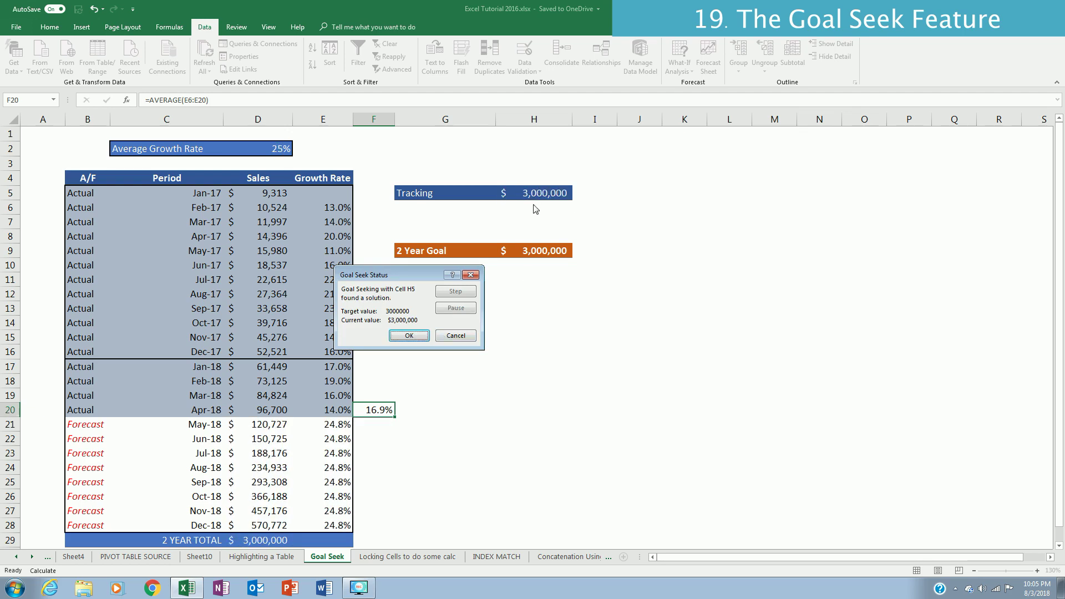
click(417, 337)
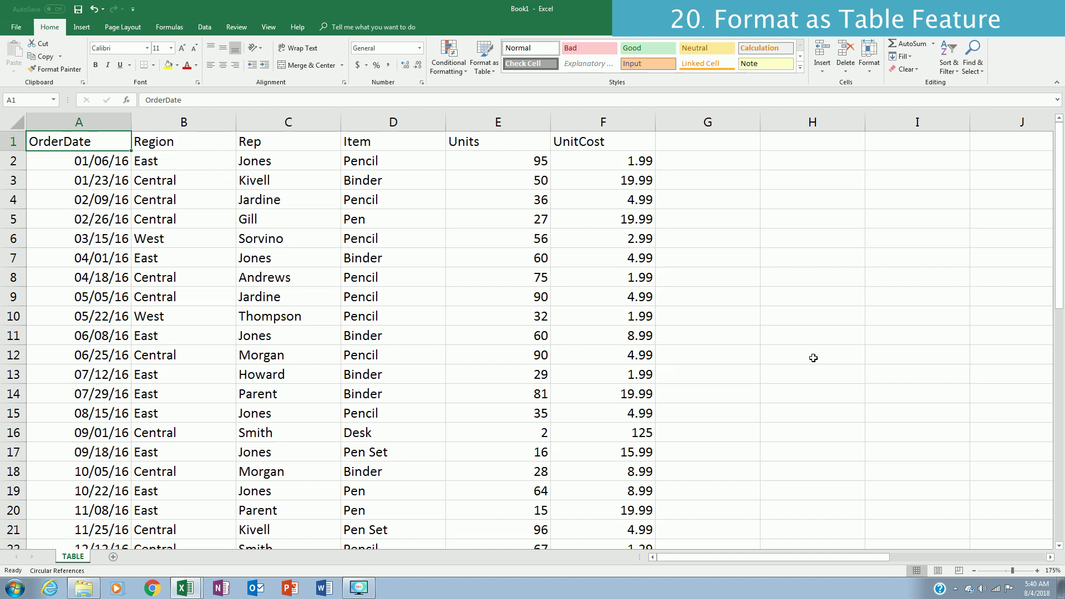
Step: Convert the order data in A1:F45 into a table with headers and apply a blue banded medium table style
key(ctrl+t)
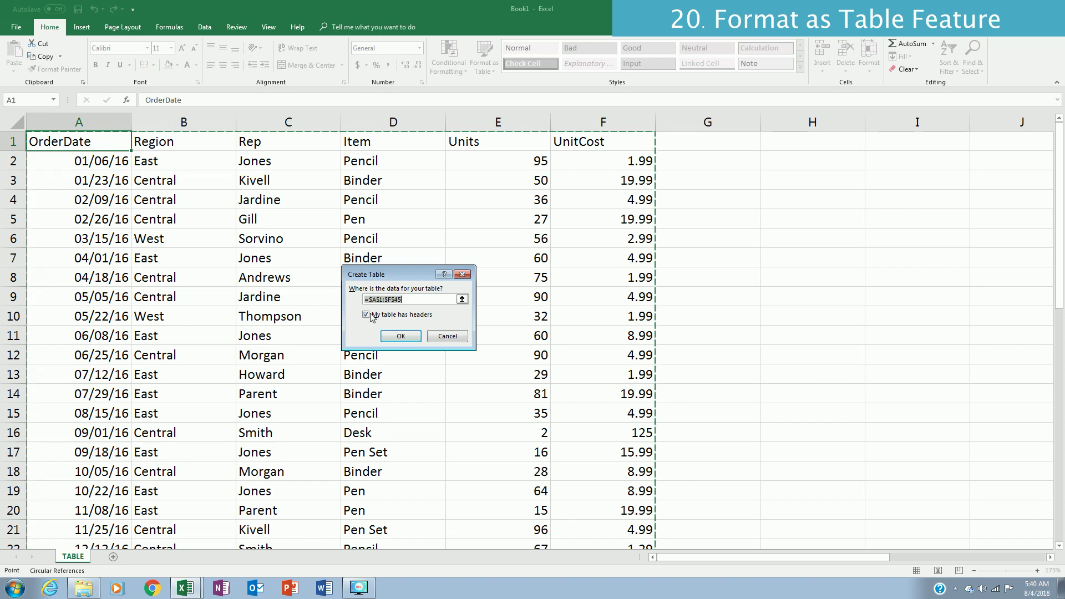
click(402, 337)
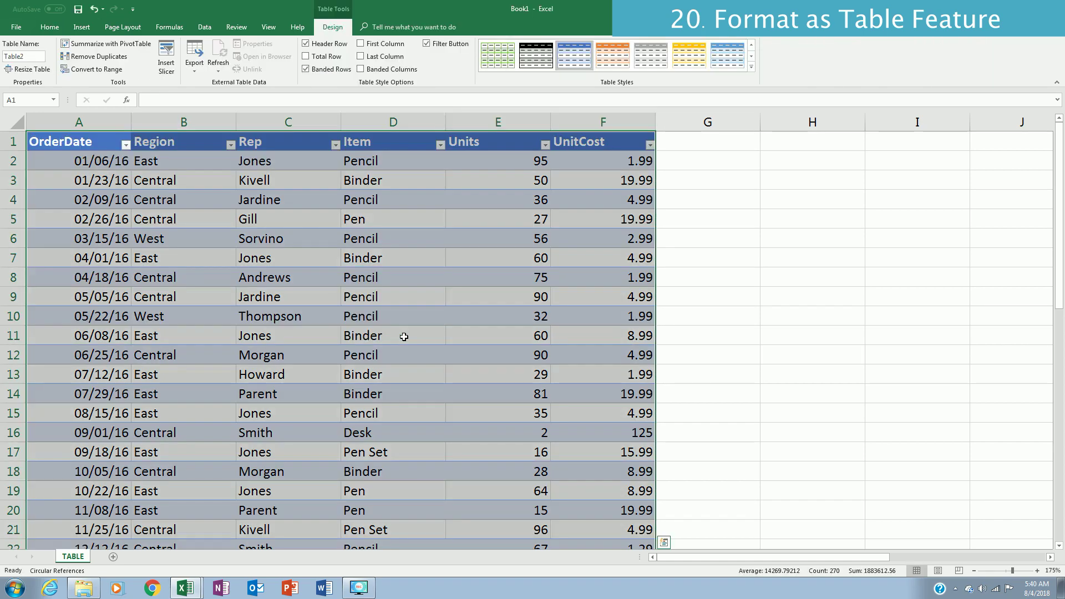
click(752, 67)
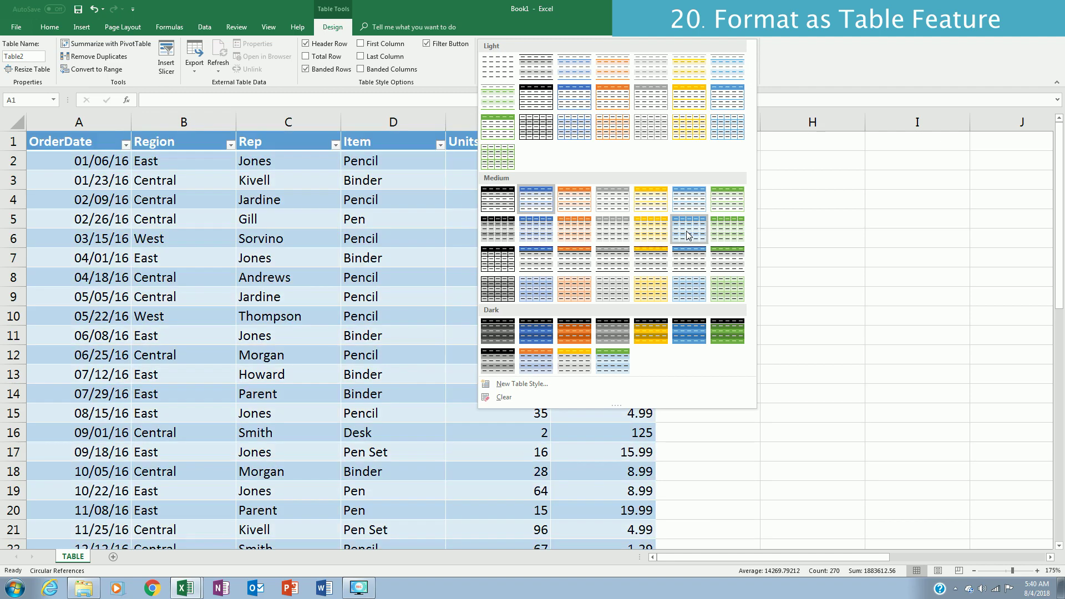
click(687, 236)
click(689, 258)
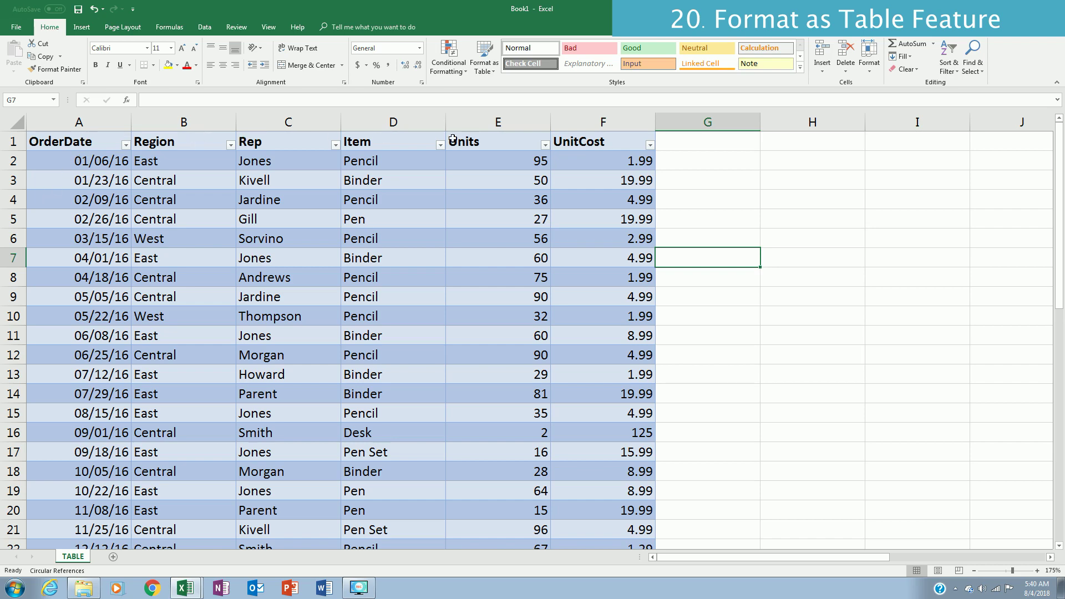
Step: Review the formatted table's rows and column headers down to its last record
click(391, 218)
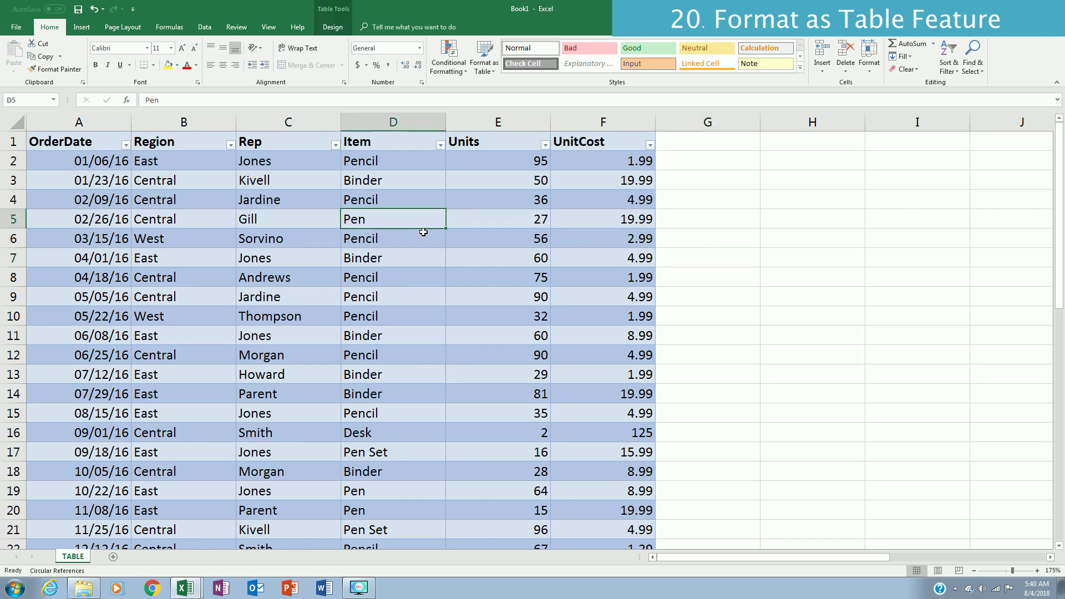
scroll(484, 266, down, 3)
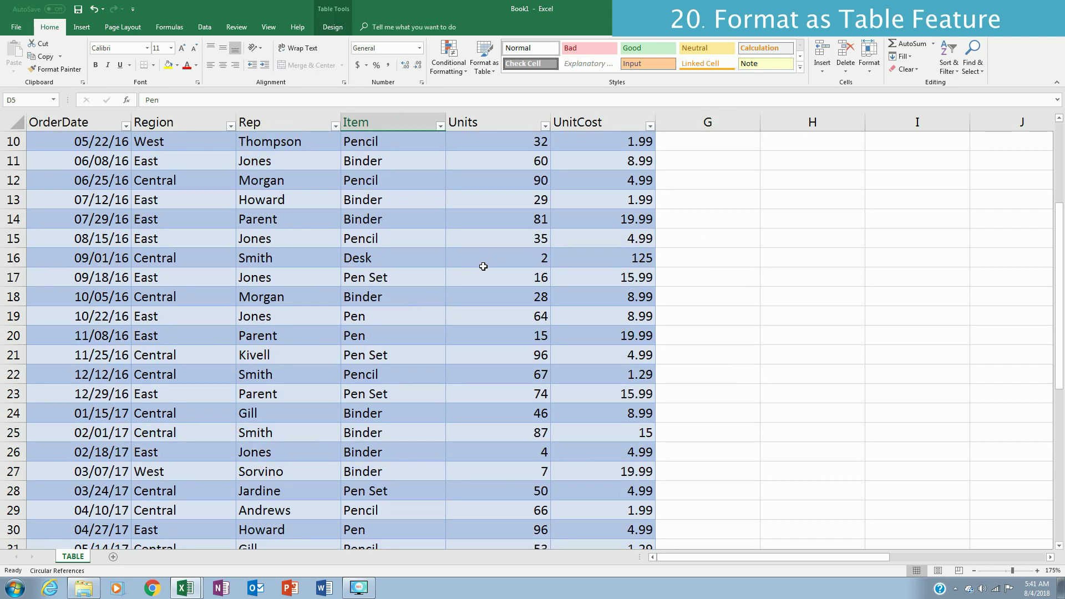
scroll(484, 266, down, 6)
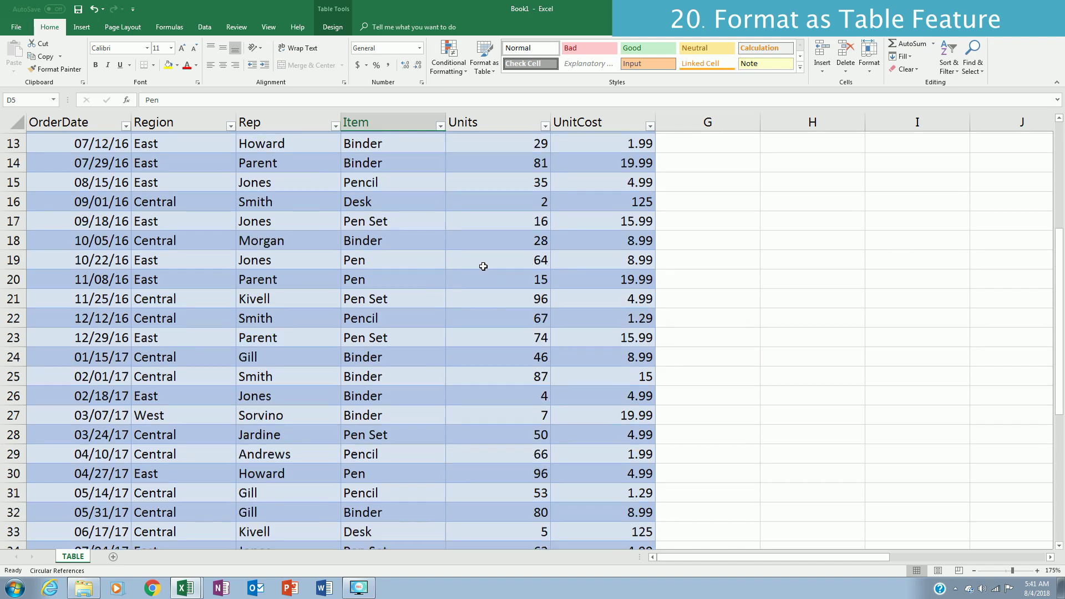
scroll(371, 320, down, 2)
scroll(372, 320, up, 2)
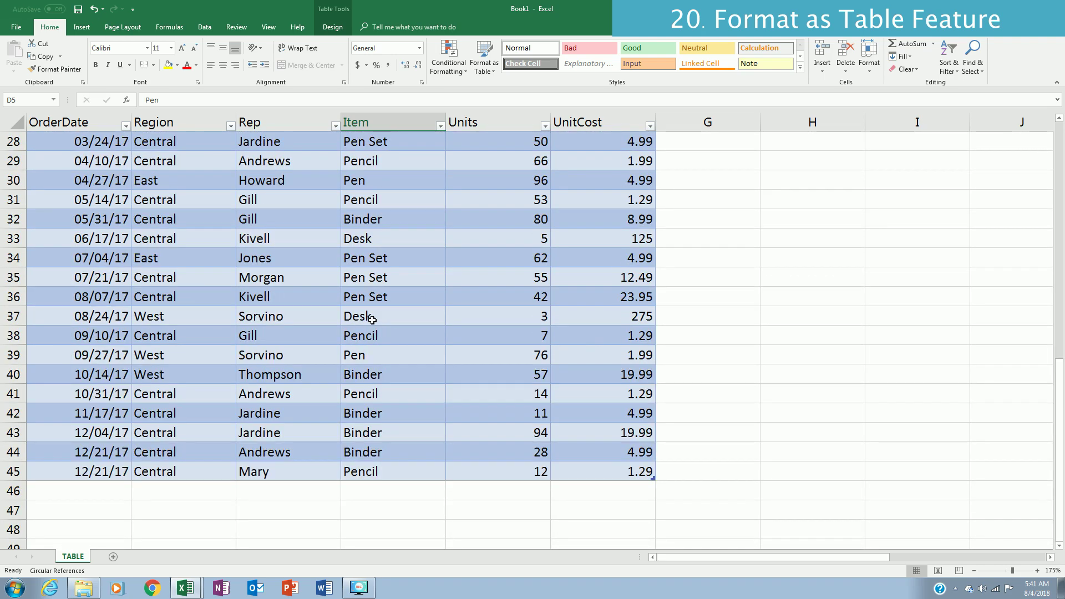
scroll(372, 320, down, 1)
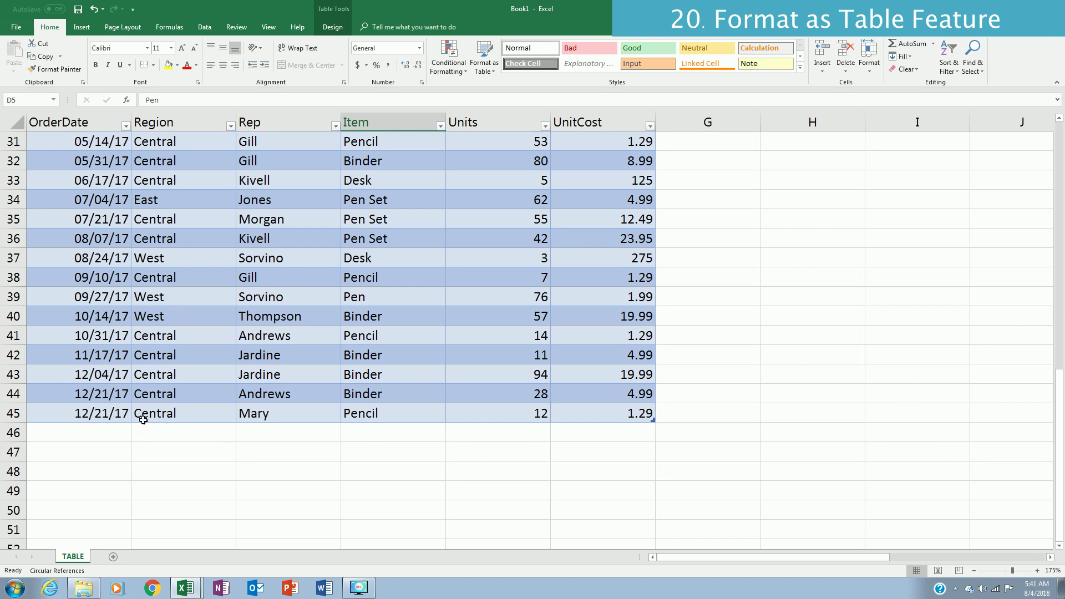
Step: Enter a sales rep's name in C46, directly below the table's last record, to extend the table by a row
click(268, 432)
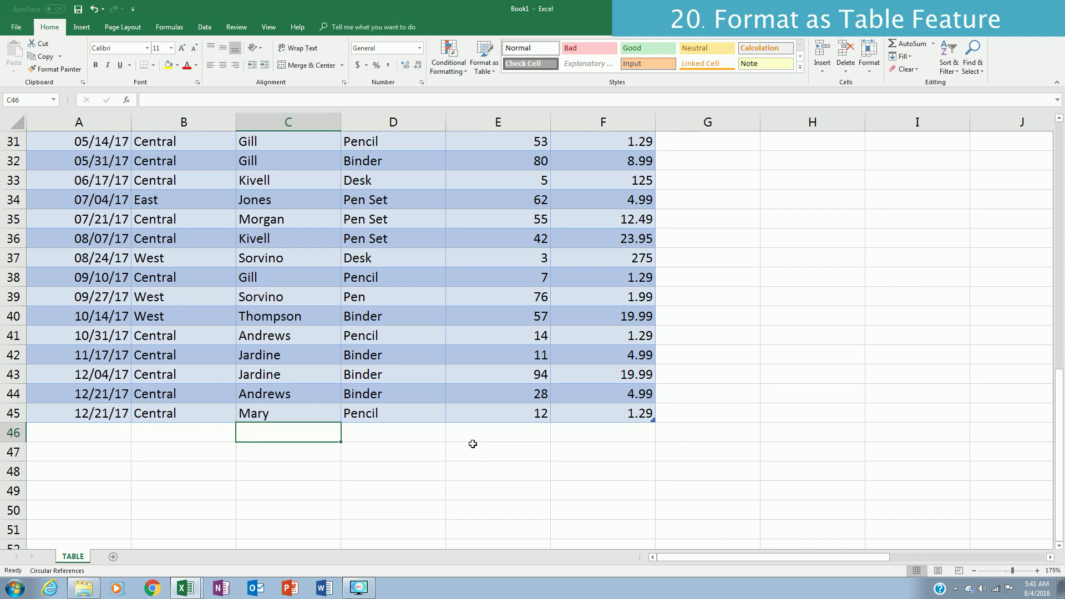
text(Andrews)
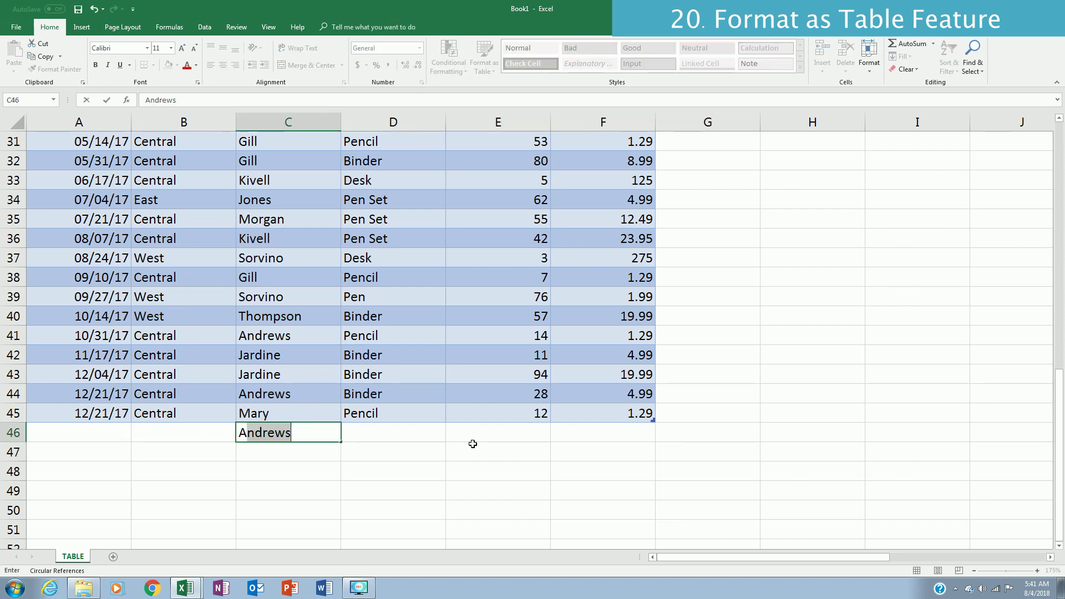
key(Return)
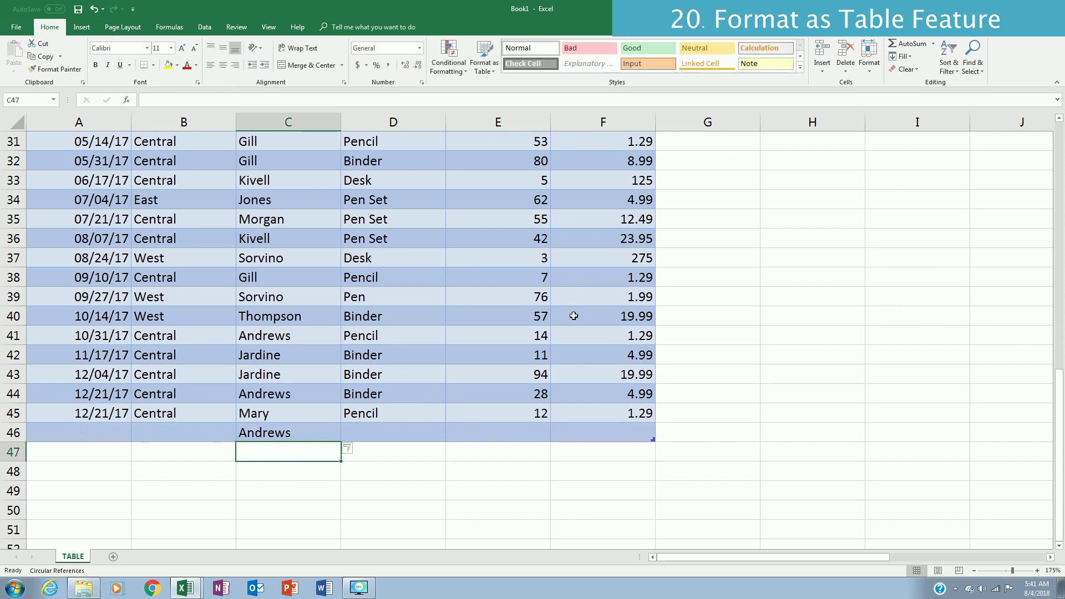
Step: Add a Total Cost column to the table by entering its header in G1 beside UnitCost
scroll(509, 346, down, 1)
scroll(509, 347, up, 11)
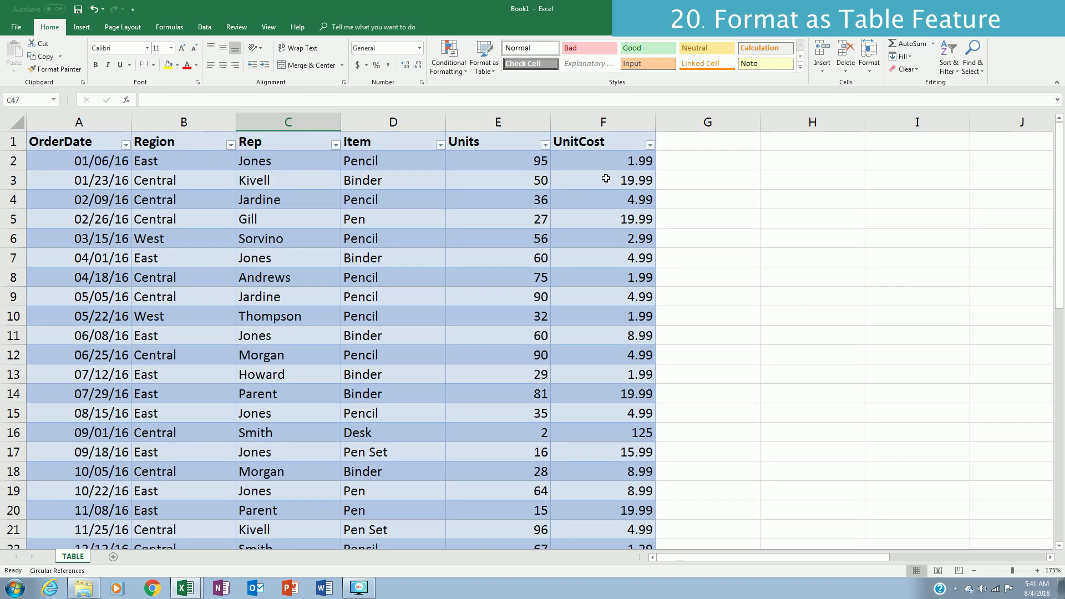
click(616, 165)
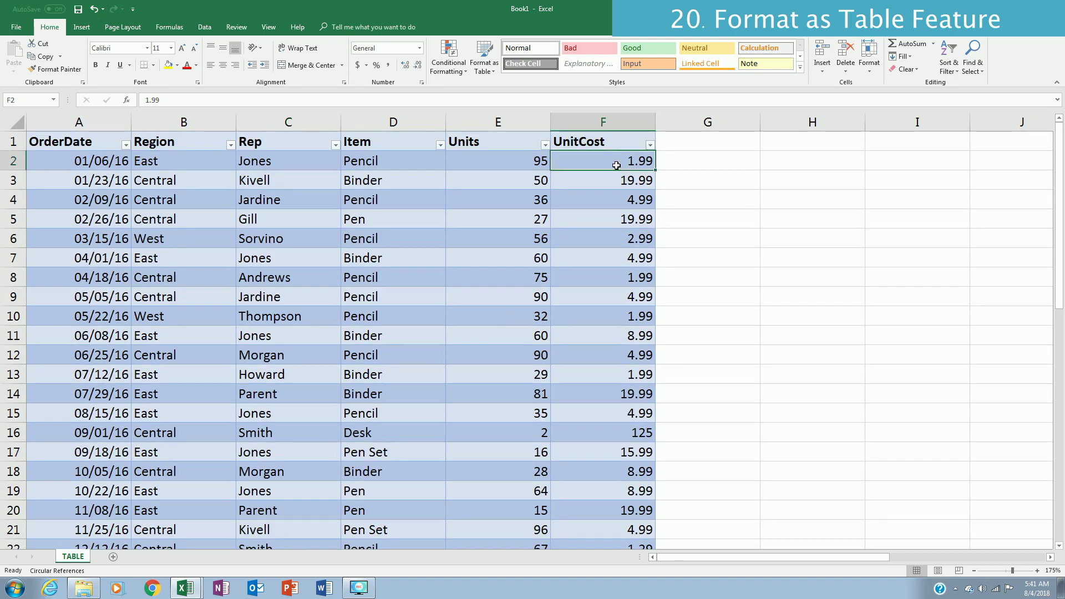
click(706, 140)
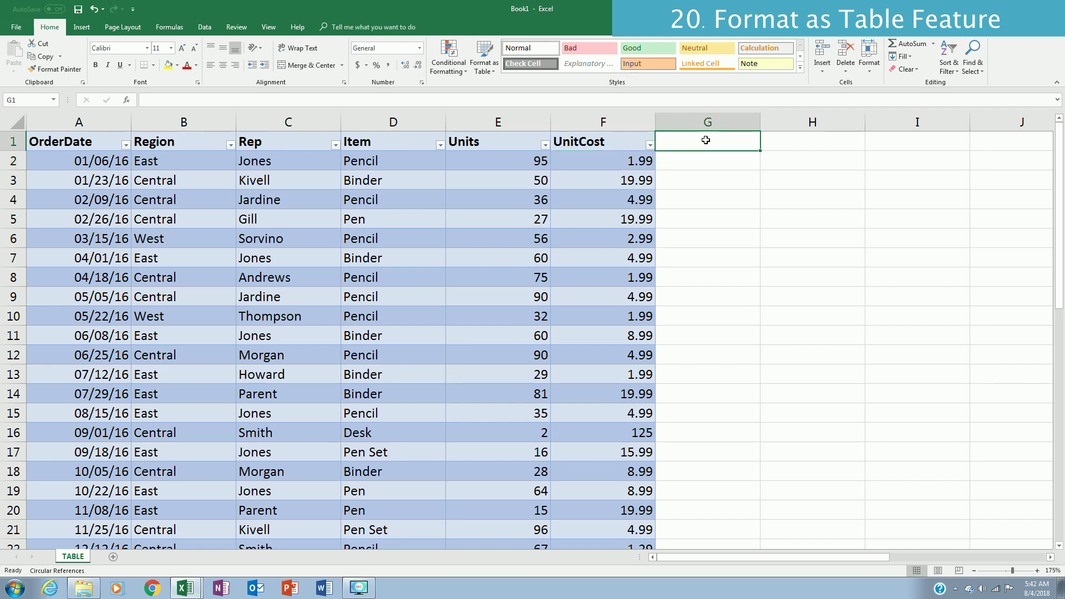
text(Total Cost)
key(Return)
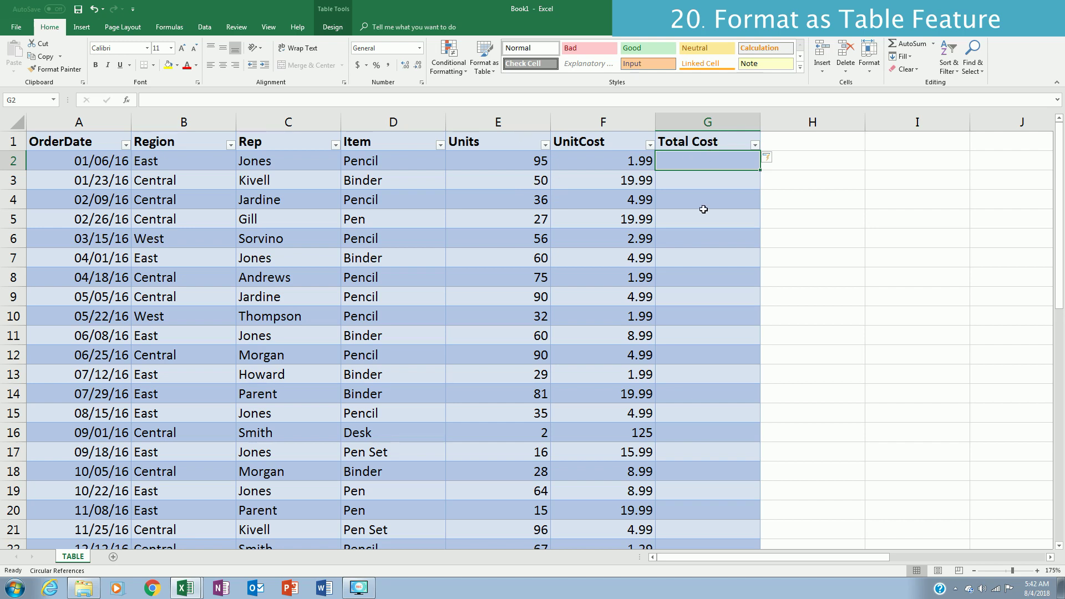
text(=)
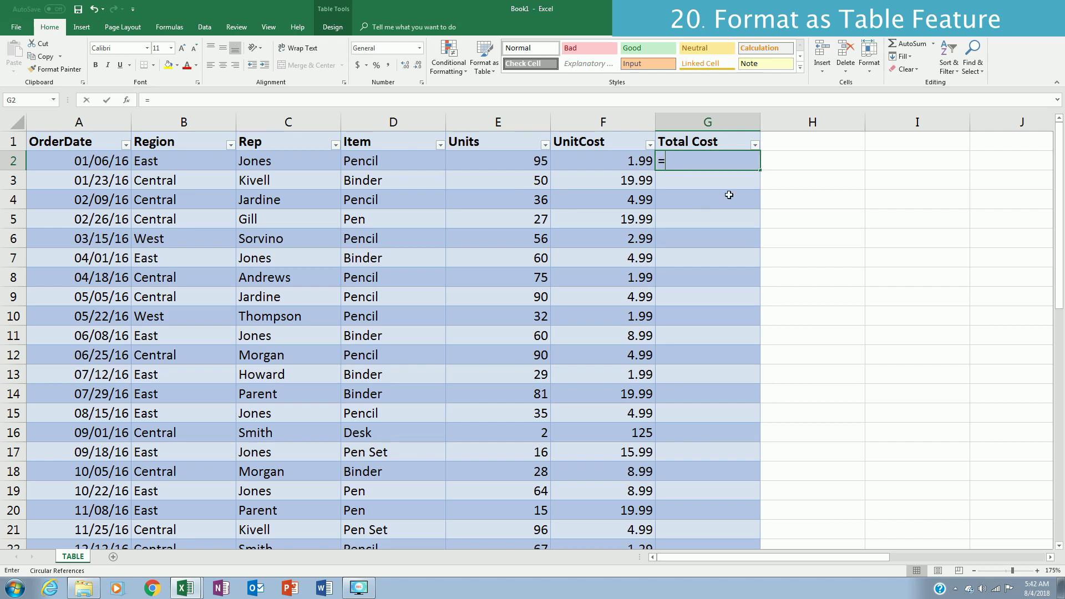
key(Left)
key(Left)
text(*)
key(Left)
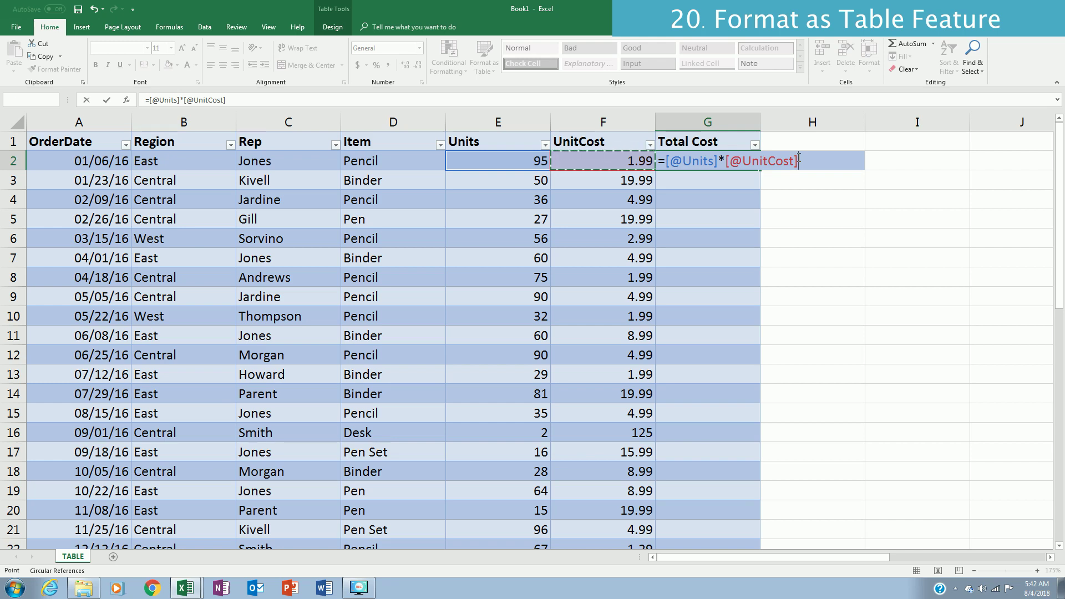
key(Return)
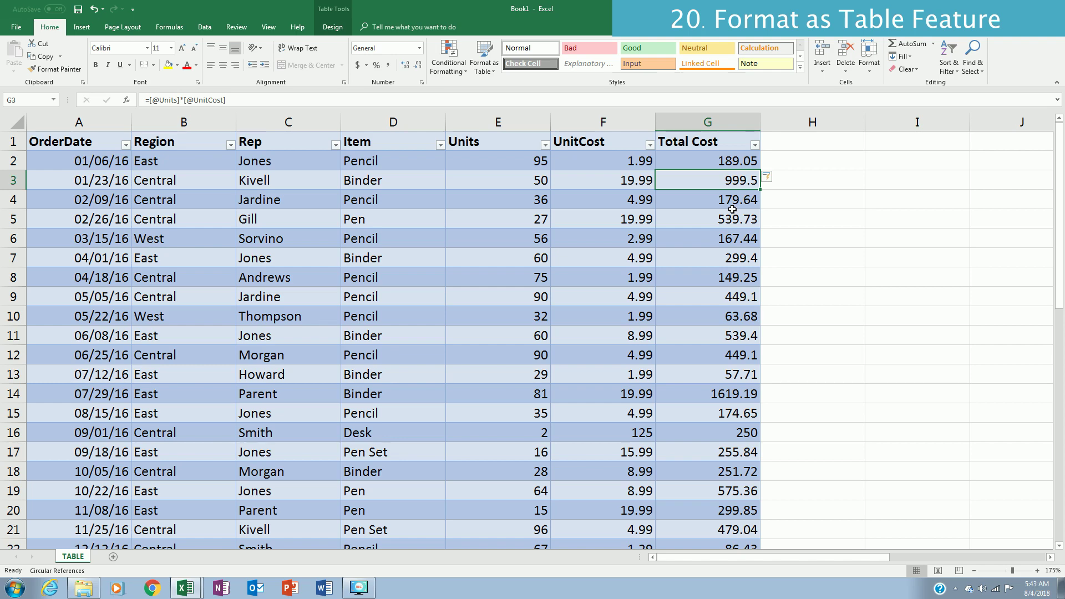
Step: Switch the table's banded rows off and back on while viewing its last records
key(ctrl+End)
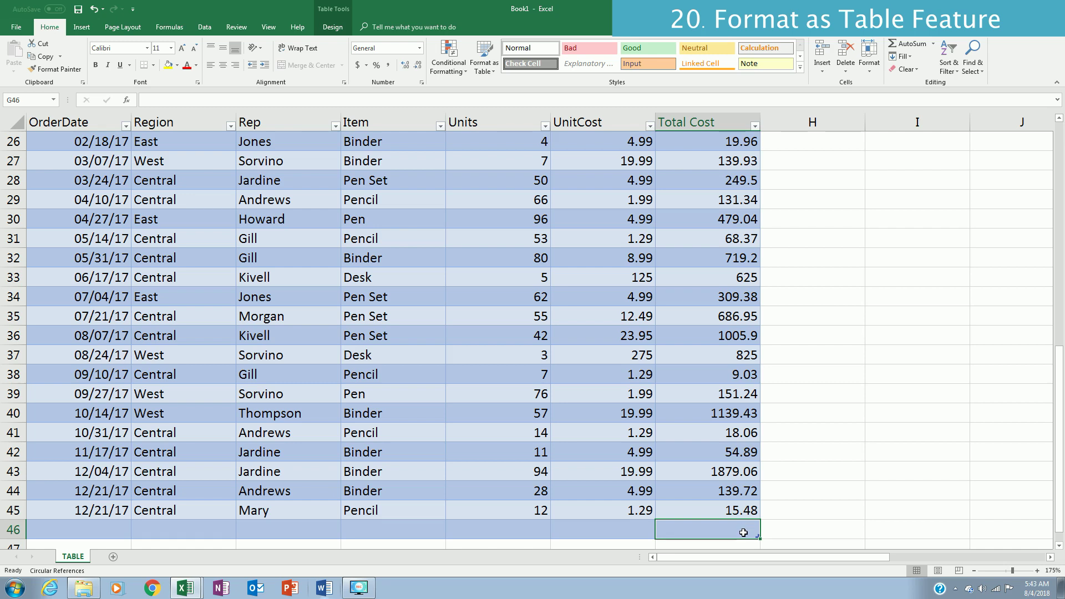
click(333, 28)
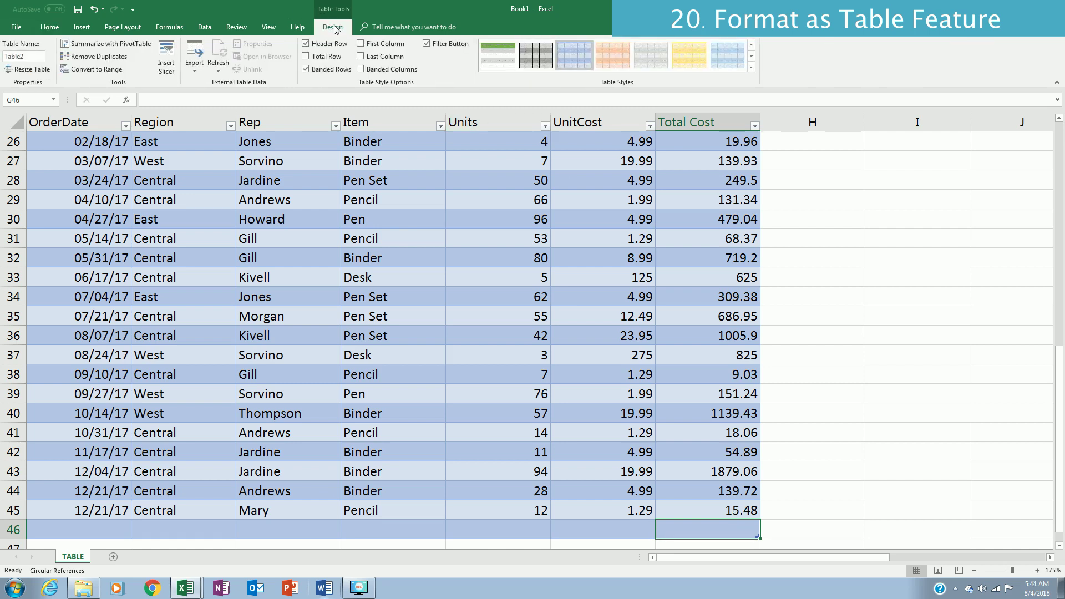
click(306, 70)
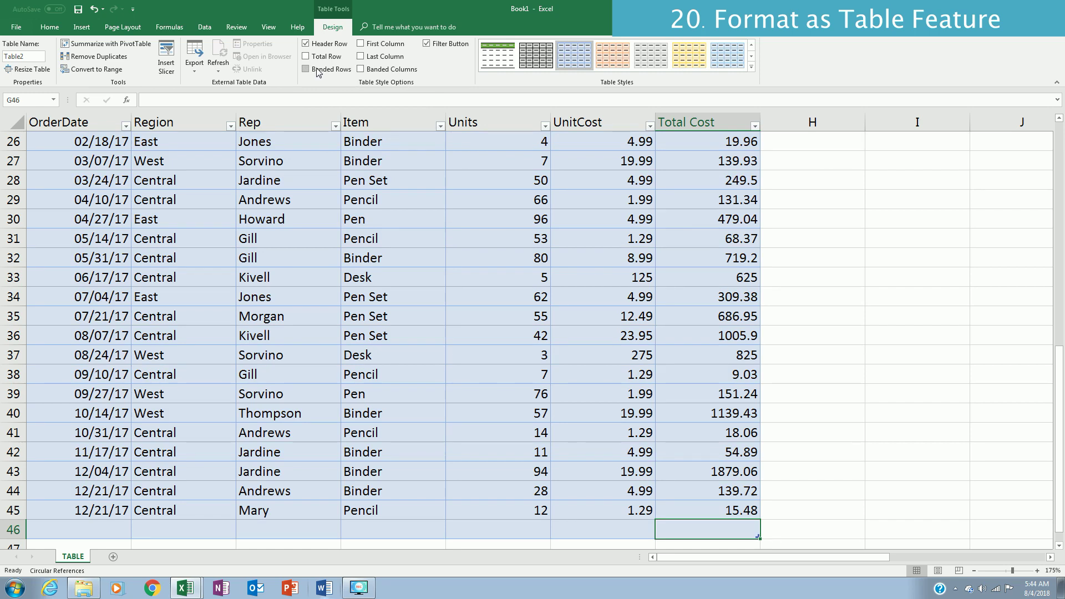
click(319, 73)
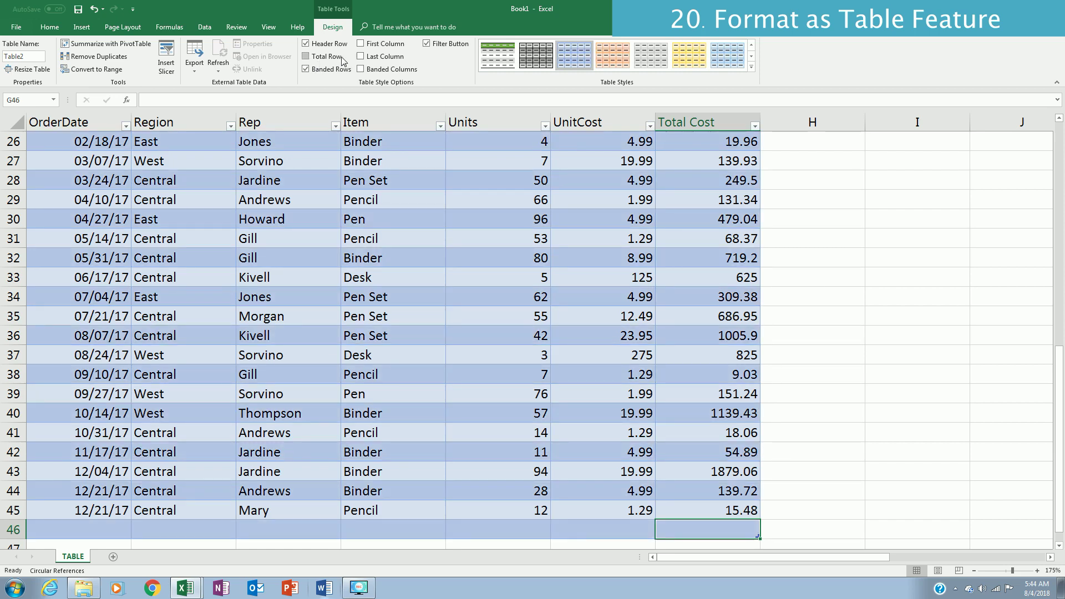
Step: Add a total row to the table and delete the empty row 46 above it
click(305, 57)
scroll(745, 341, down, 4)
key(shift+space)
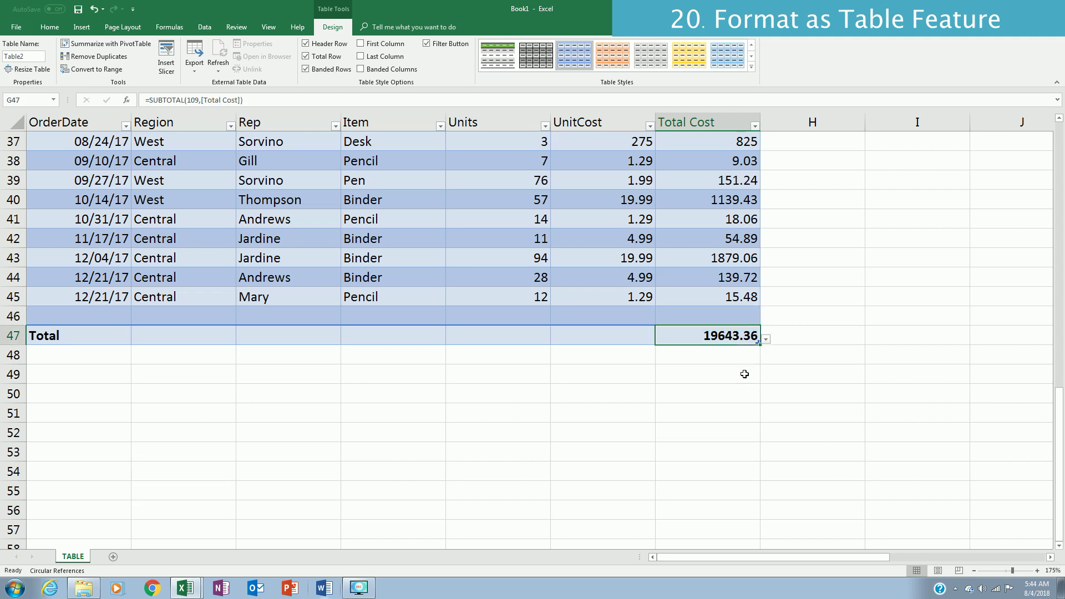
key(ctrl+minus)
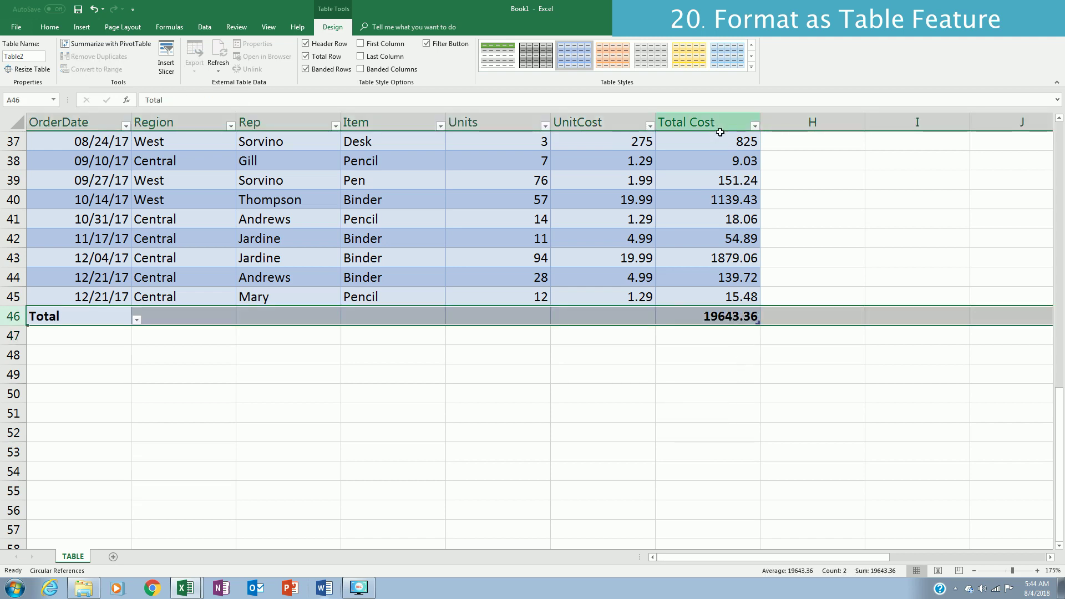
Step: Examine the summary functions offered in the total row for UnitCost and Units, and check the Total Cost formula
click(633, 314)
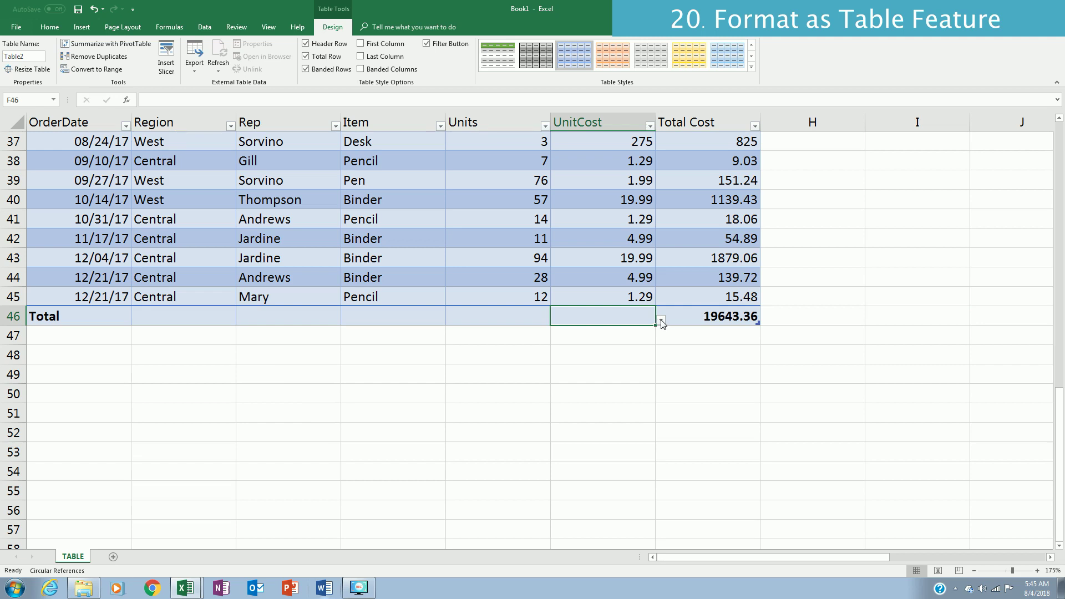
click(661, 321)
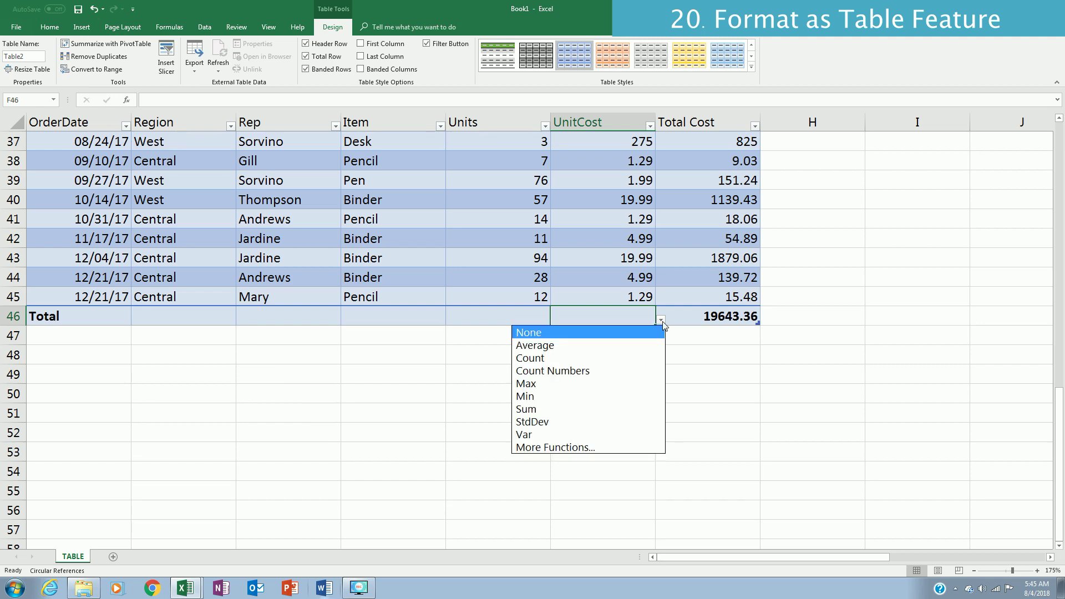
click(543, 317)
click(546, 321)
click(556, 320)
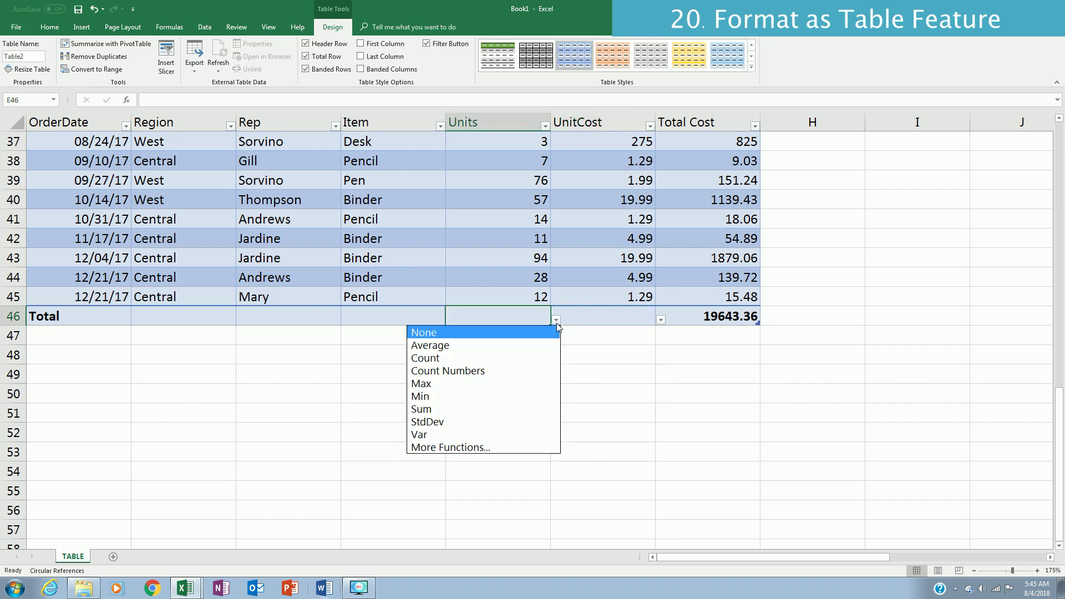
click(747, 543)
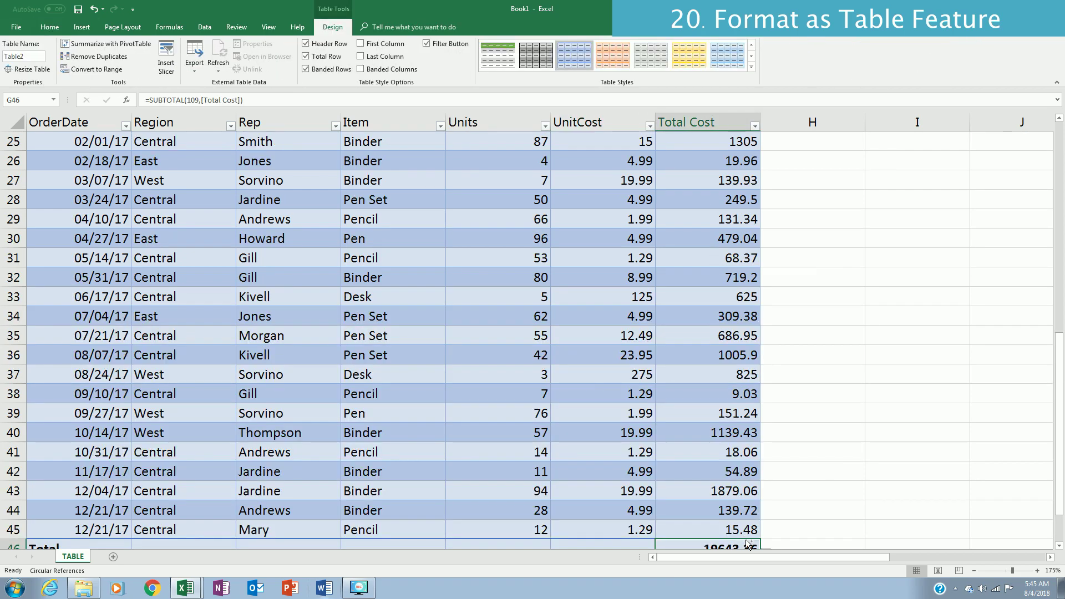
Step: Filter the Rep column to only the records of the rep in C2, and restore all reps
key(ctrl+Home)
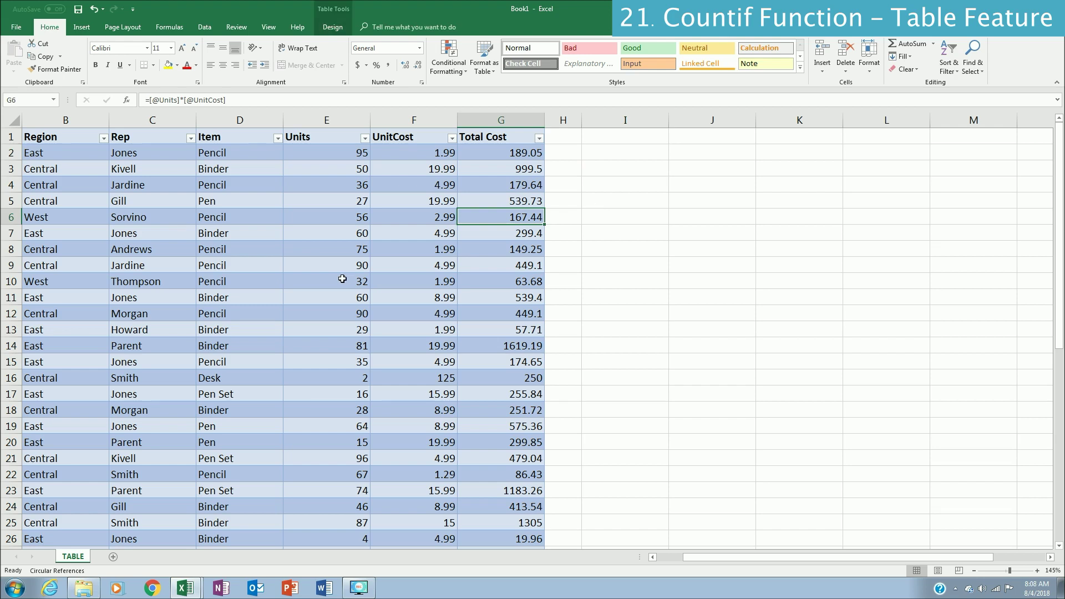
click(191, 144)
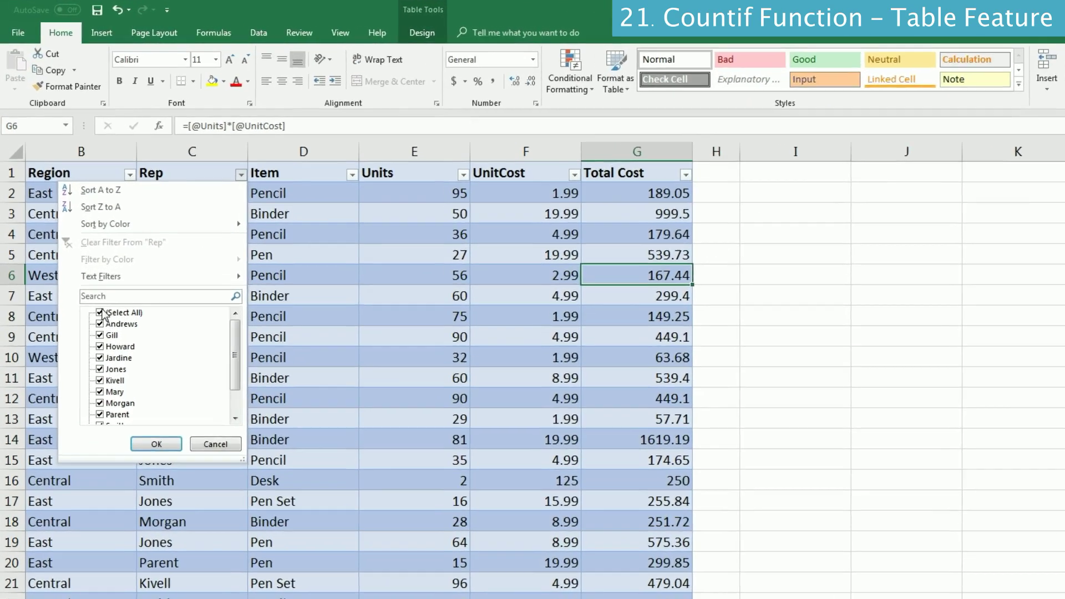
click(94, 293)
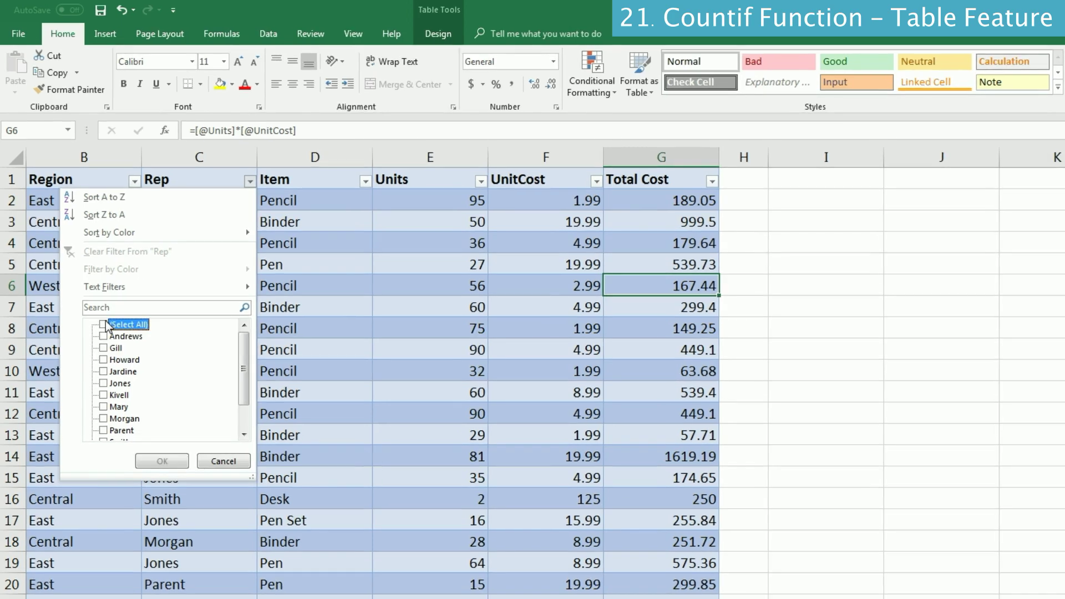
click(102, 384)
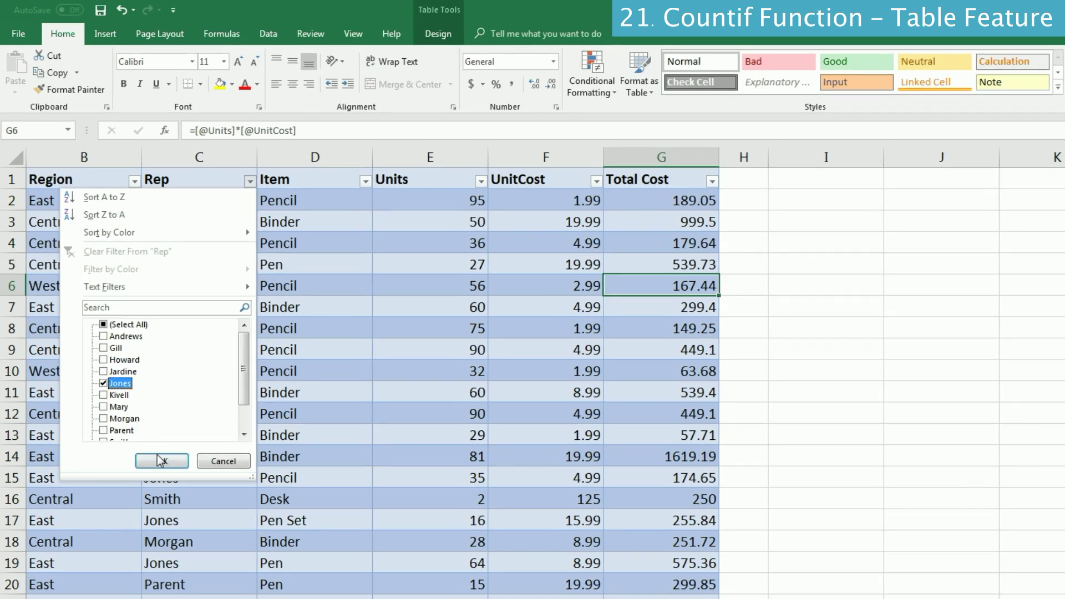
click(162, 461)
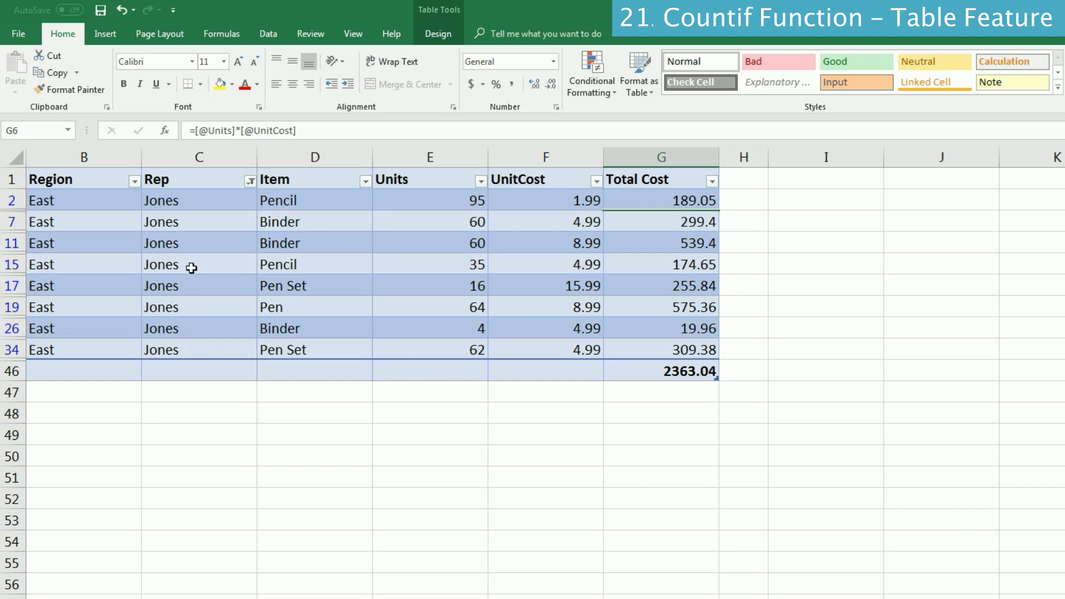
click(251, 181)
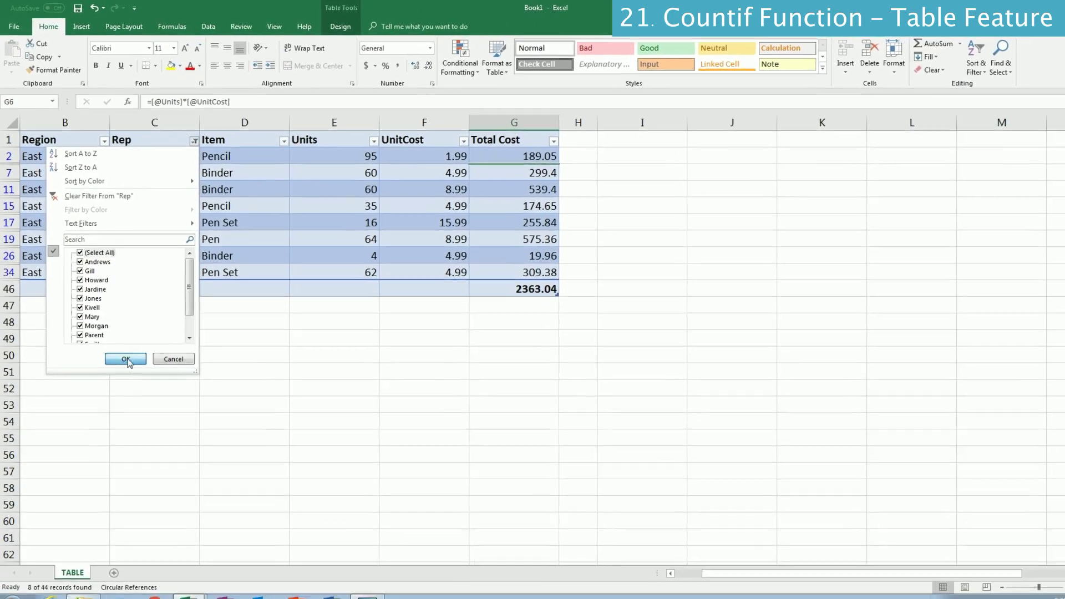
click(138, 393)
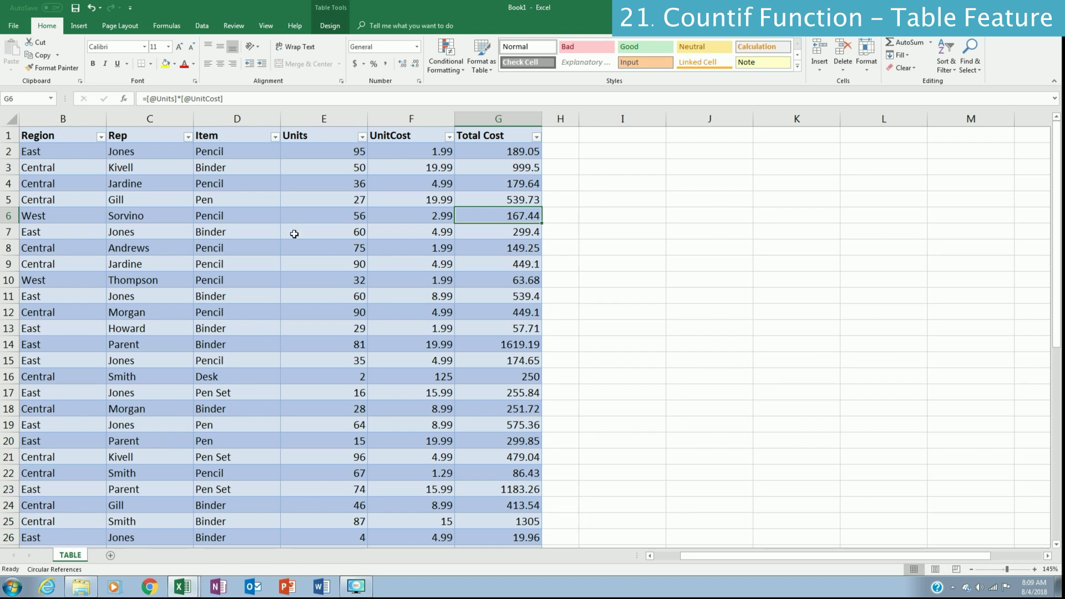
Step: Enter a COUNTIF formula in I2 over Table2[Rep], with the rep name shown in C2 as quoted text criterion
click(629, 156)
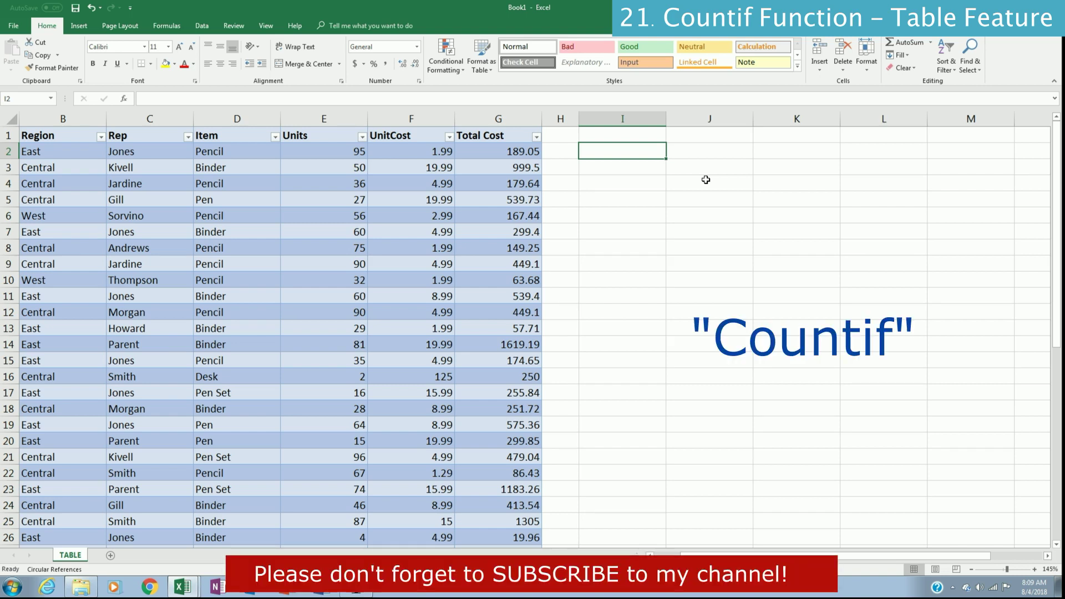
text(=countif)
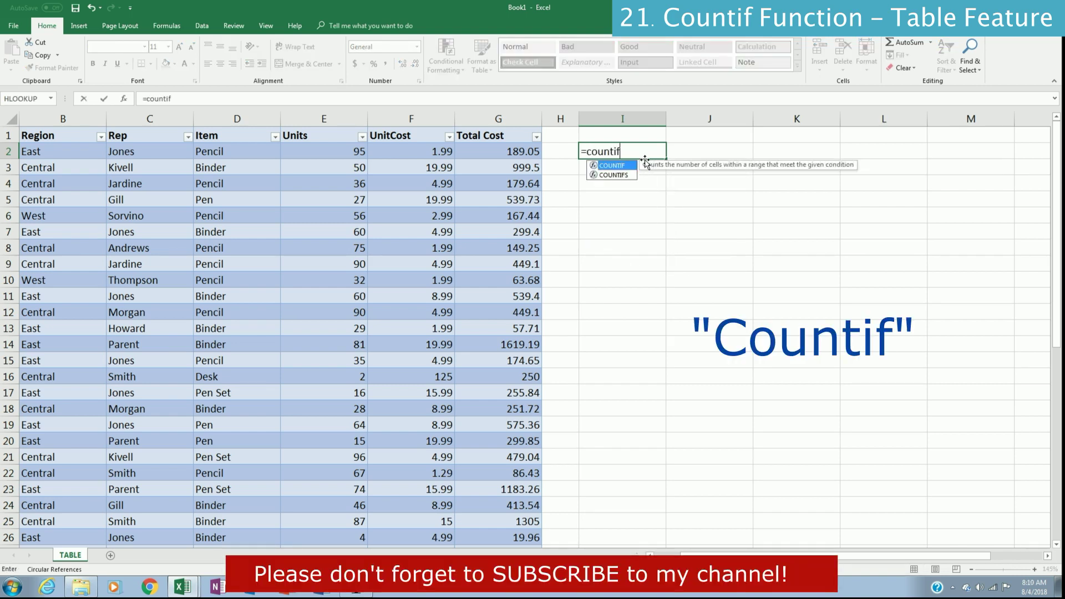
text((t)
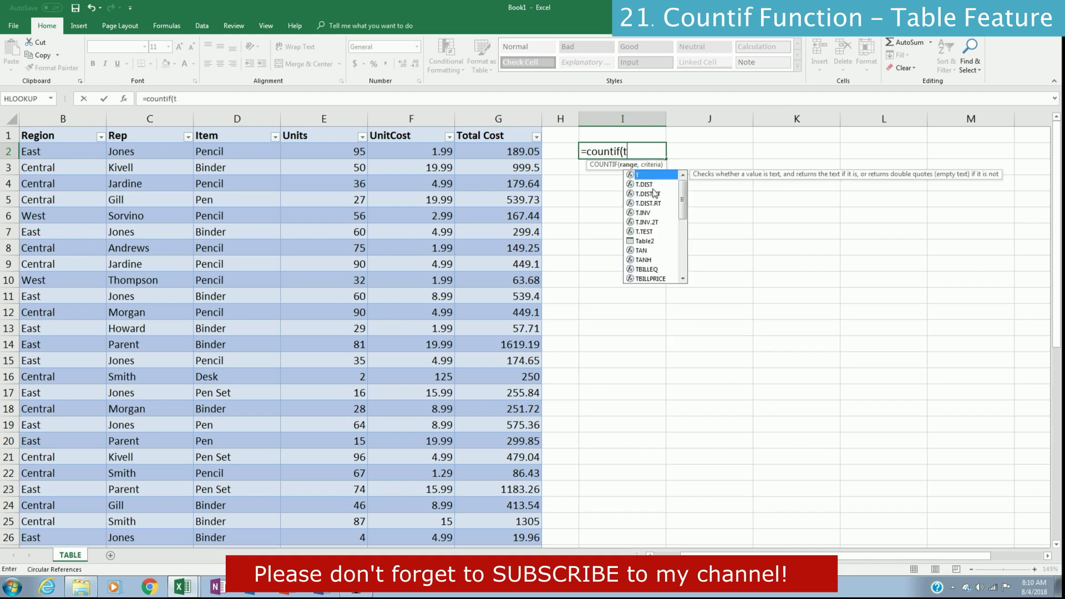
click(648, 242)
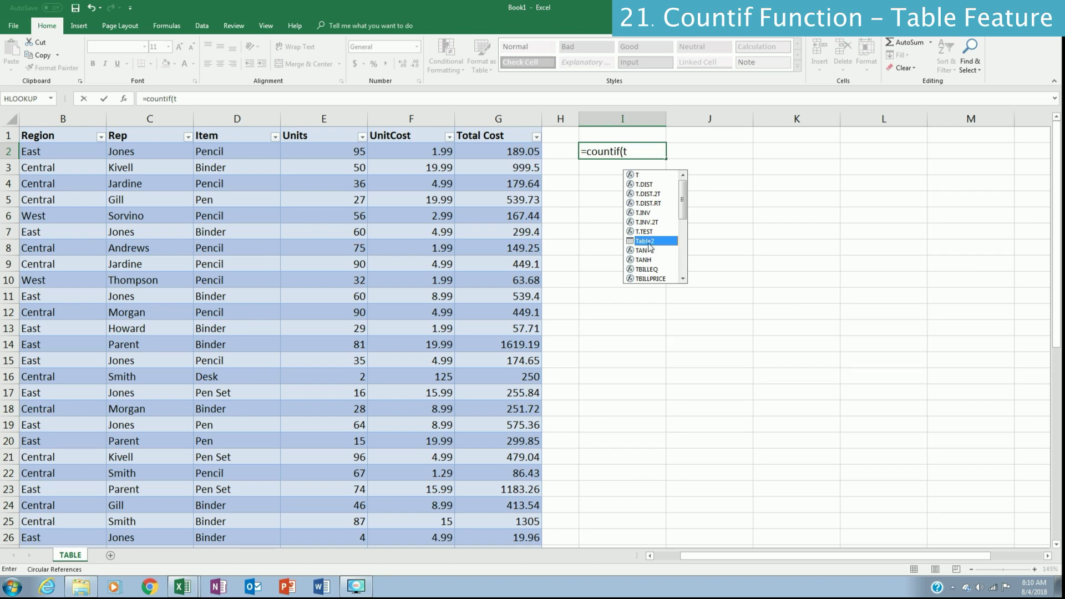
double_click(647, 243)
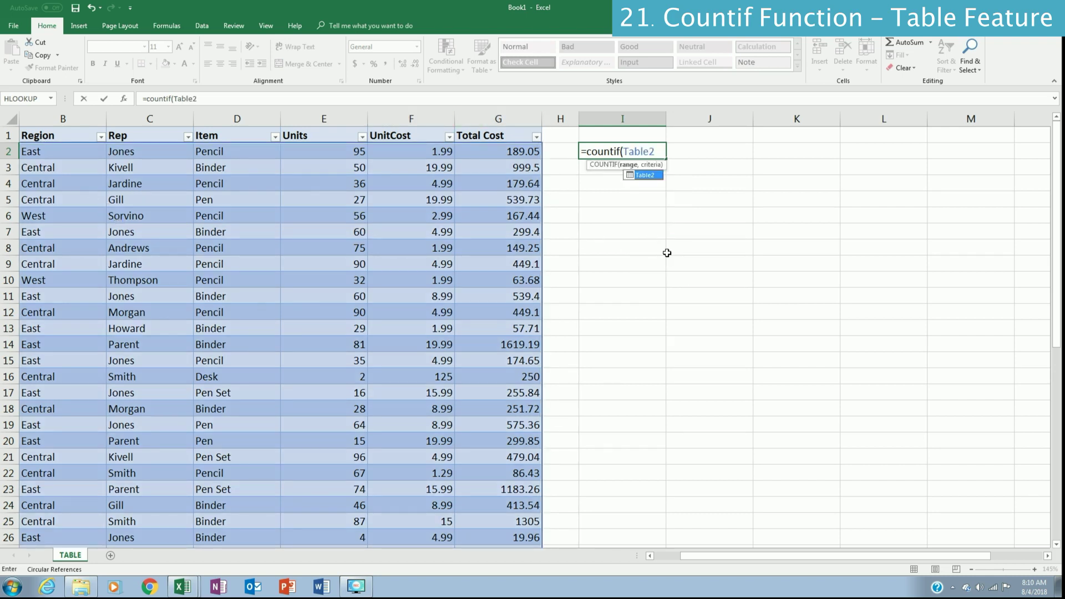
click(657, 152)
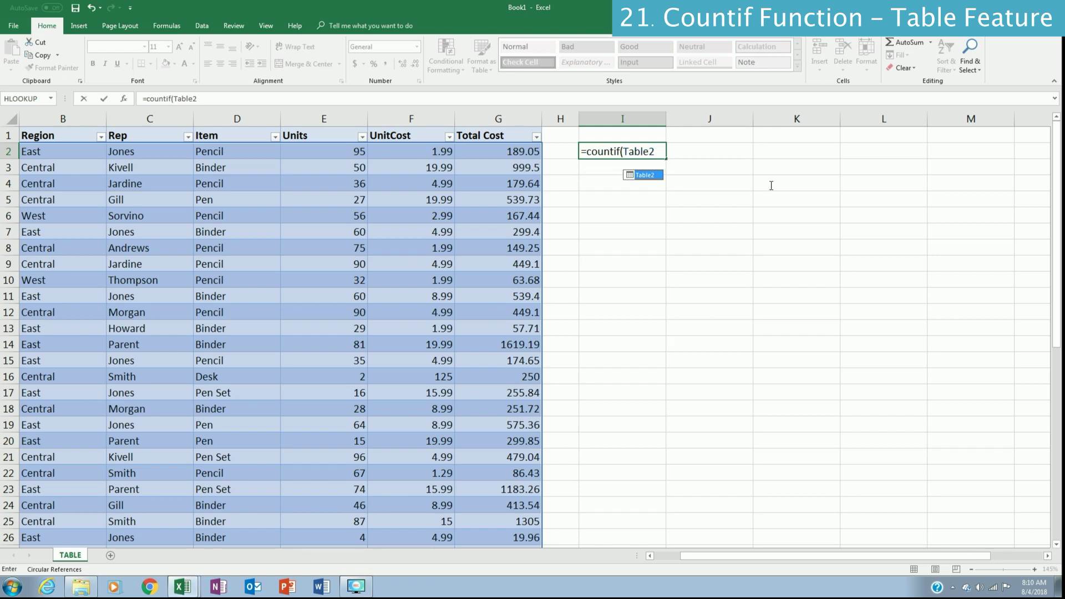
text([)
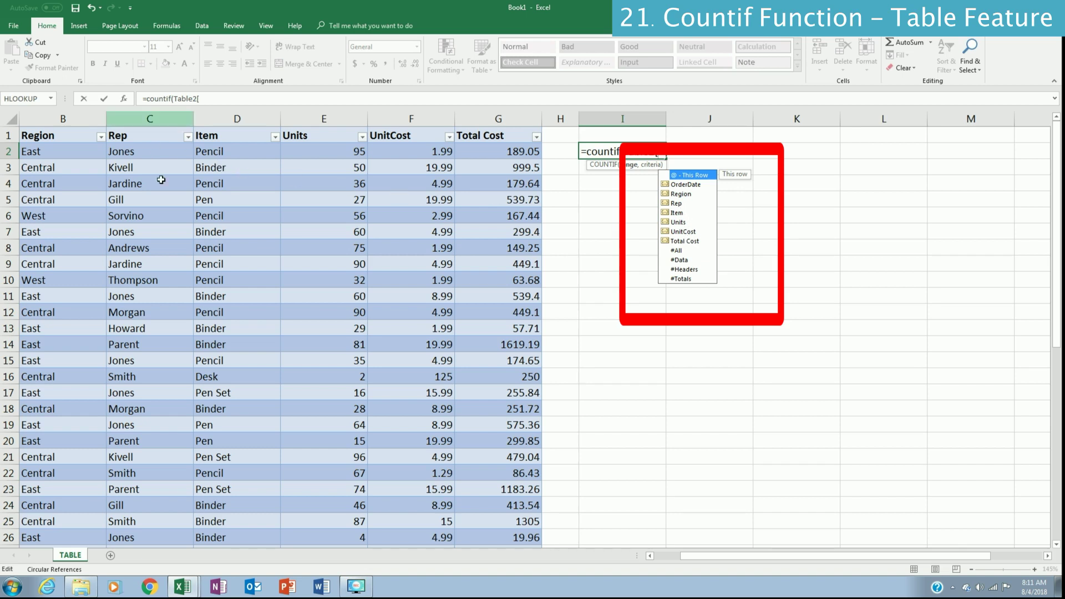
double_click(673, 203)
text(])
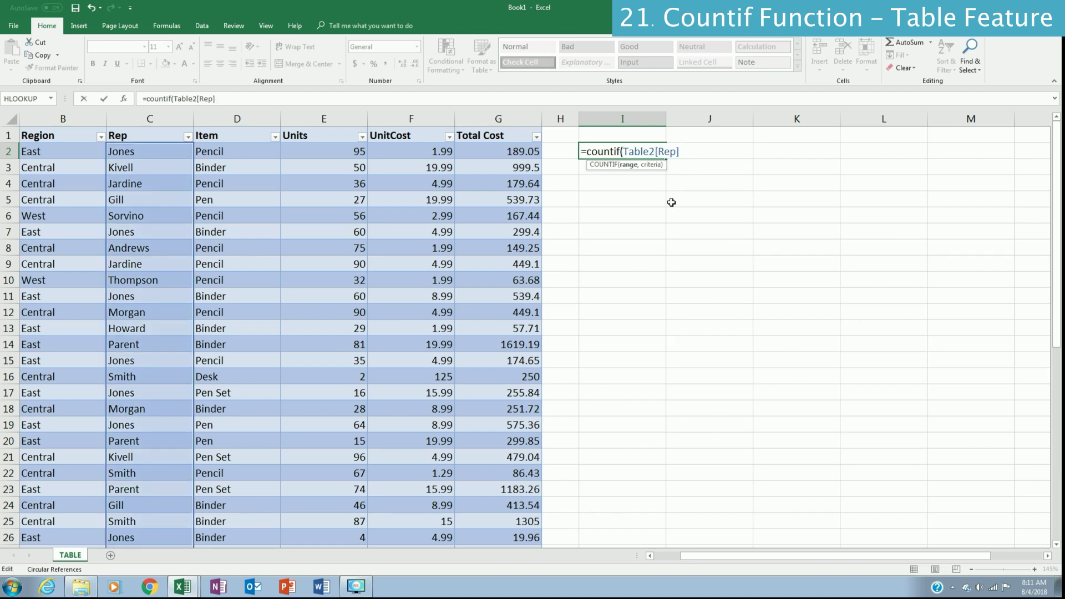
text(,"Jones)
key(Return)
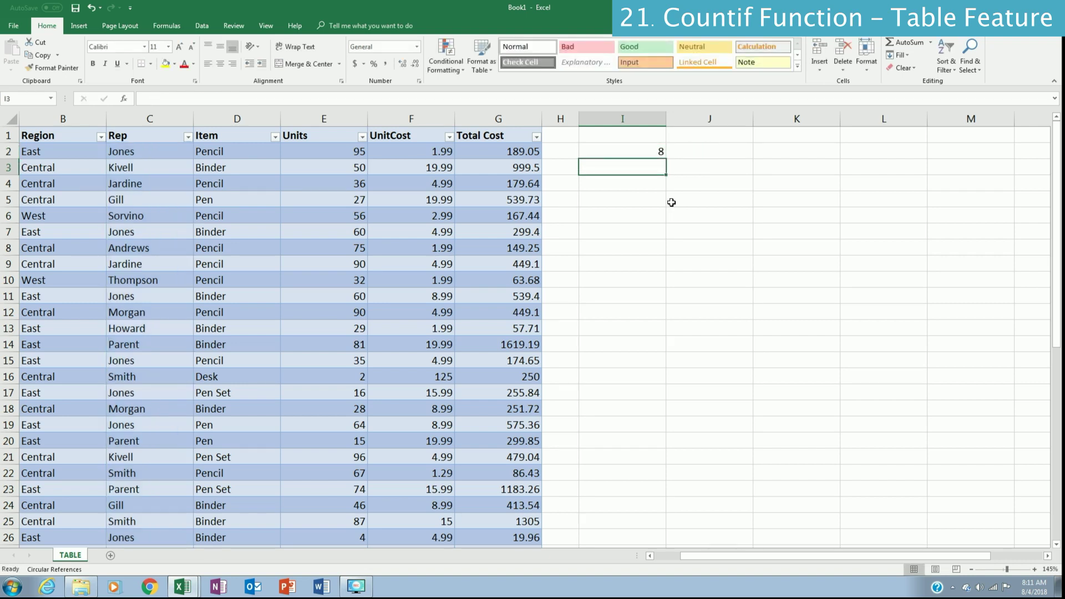